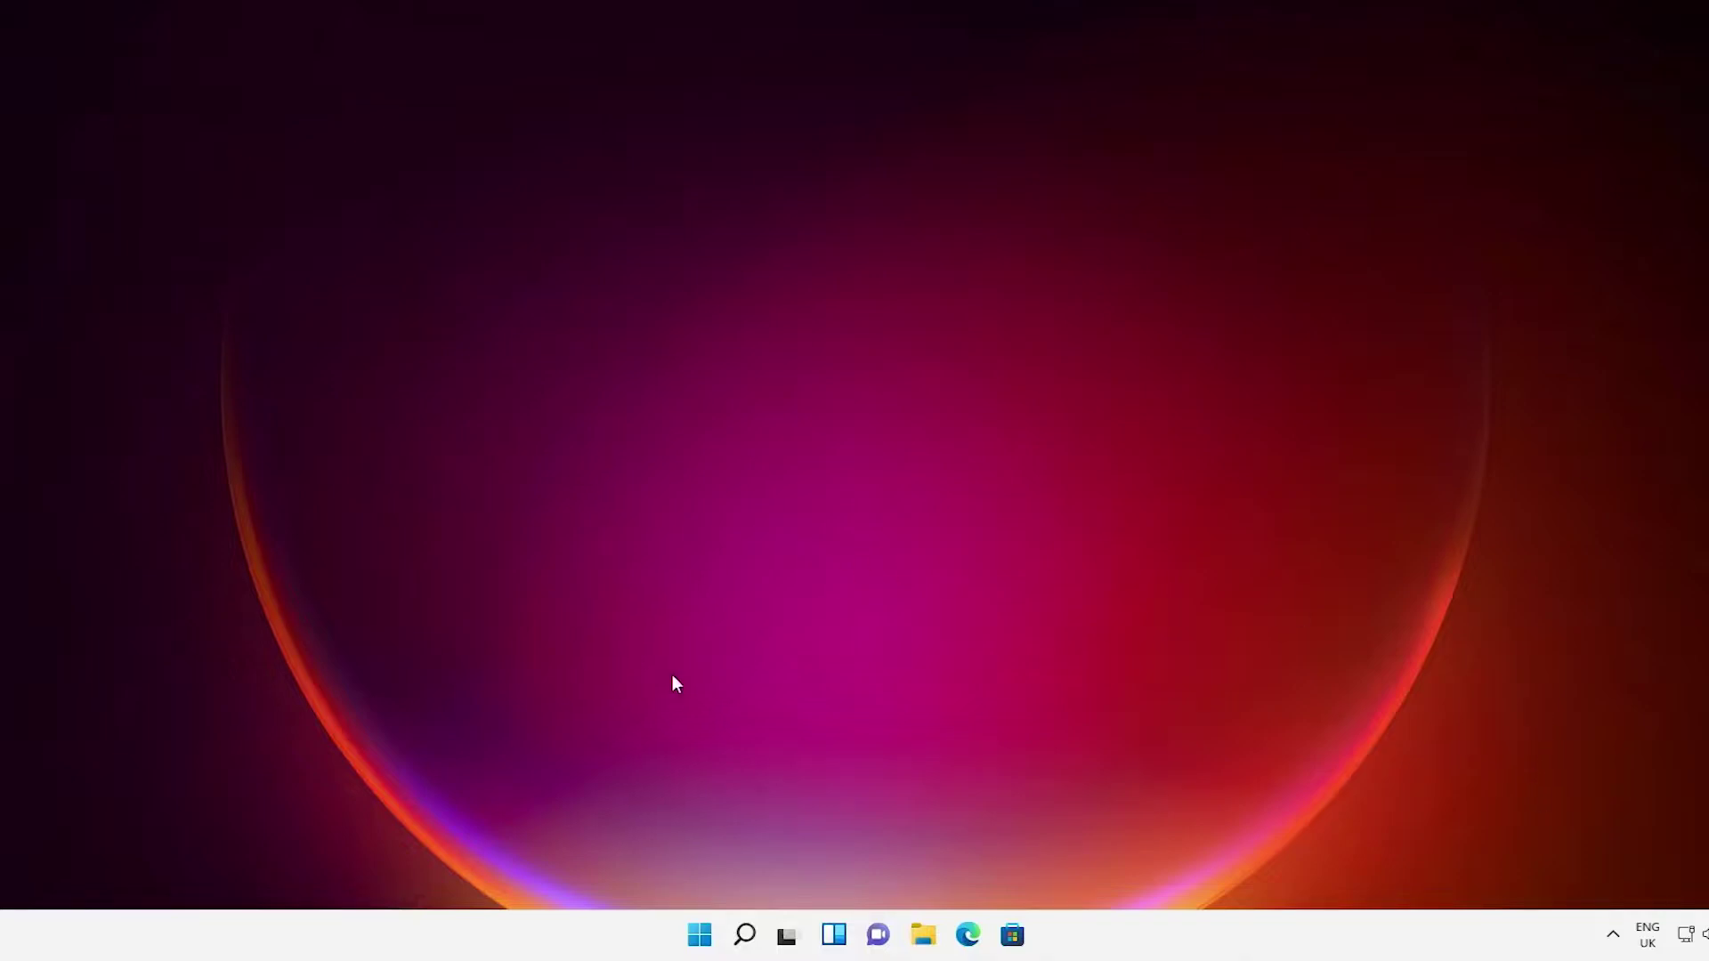
Launch Control Panel from a Start search for 'co' and go to Programs and Features
click(701, 936)
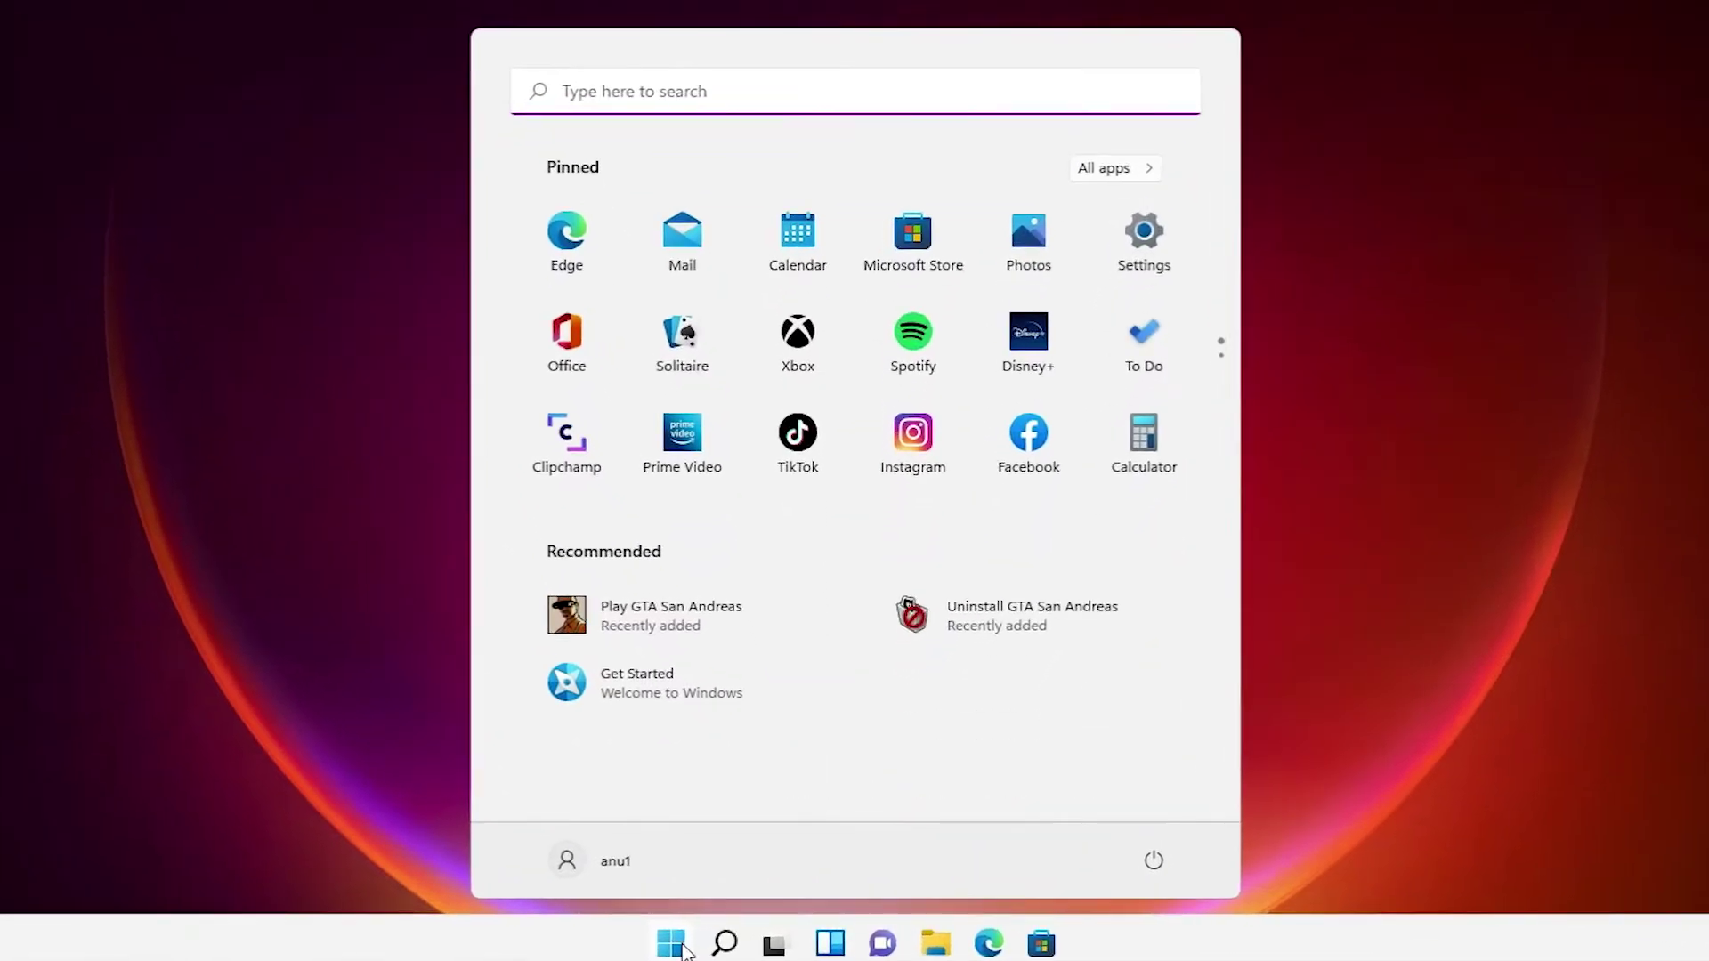
text(co)
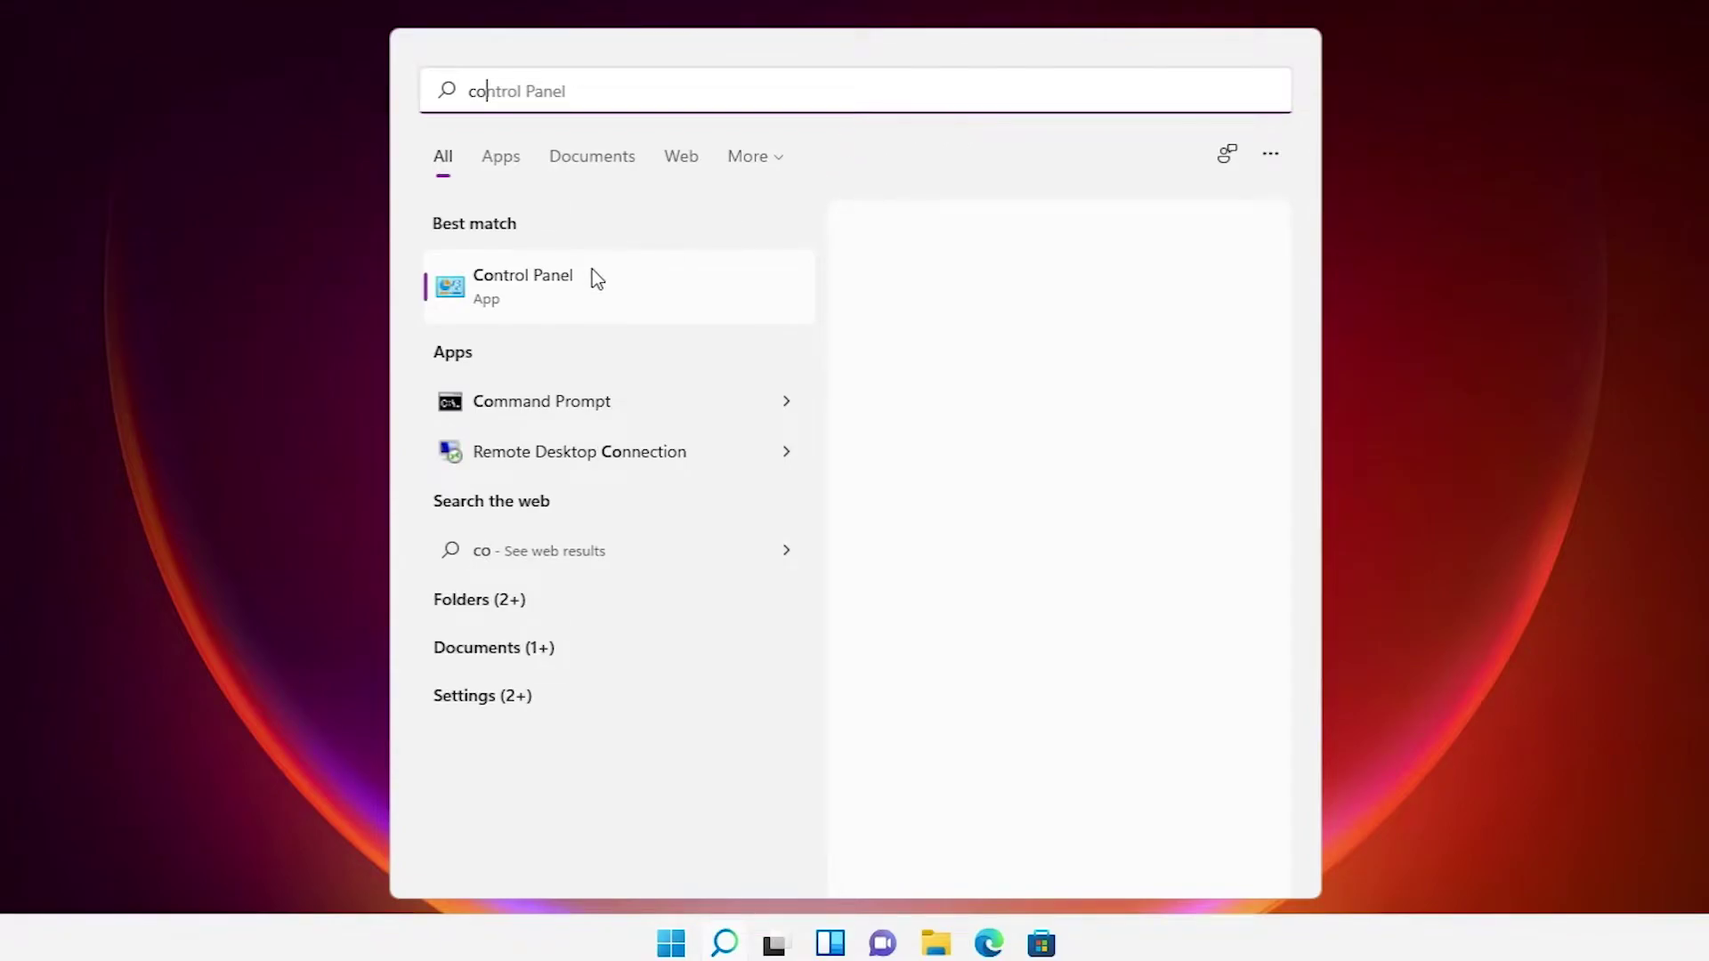
click(591, 272)
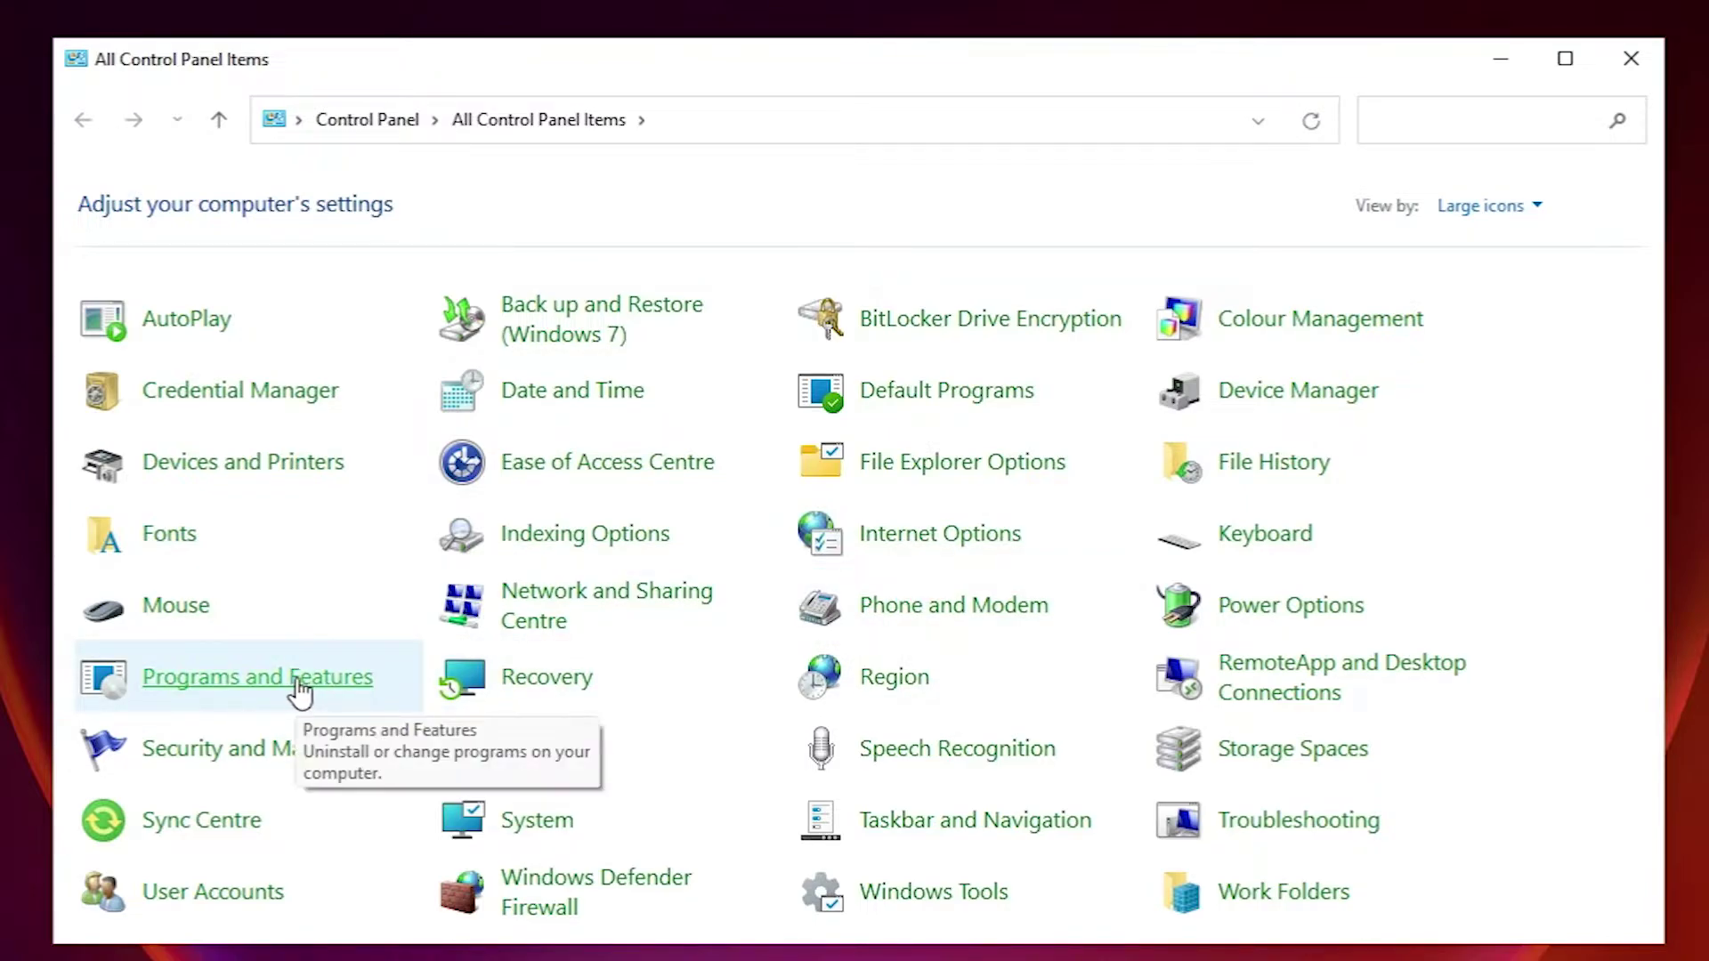
click(298, 679)
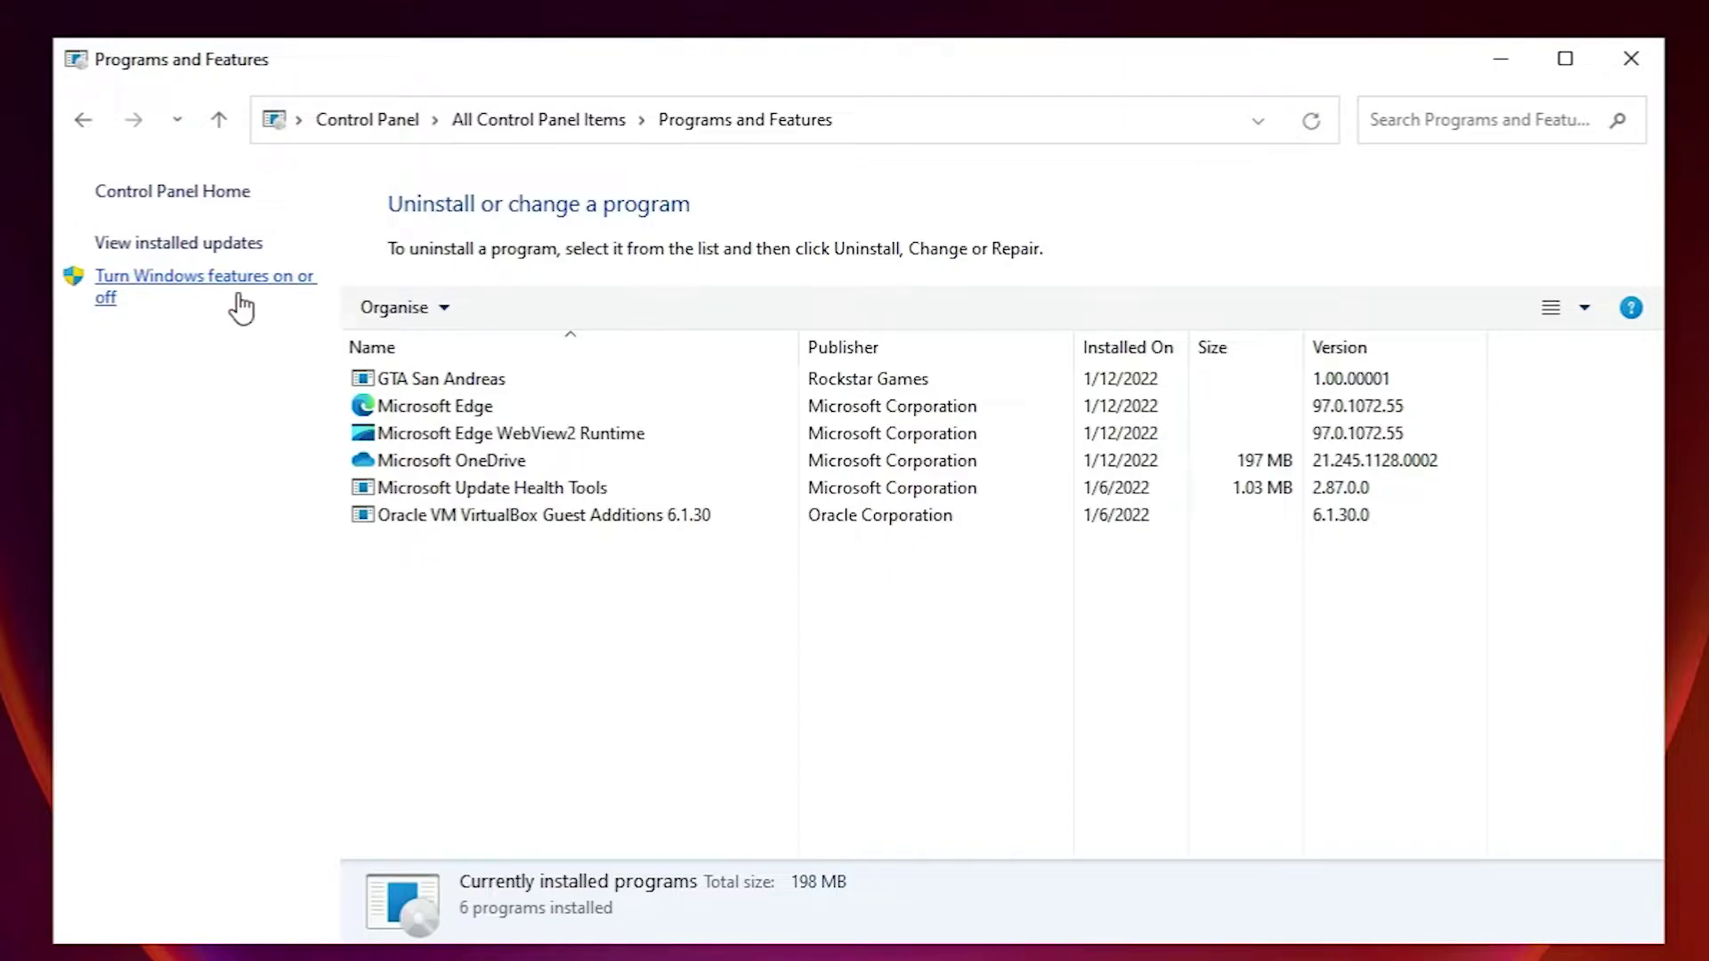
Open 'Turn Windows features on or off' from the Programs and Features pane
click(244, 301)
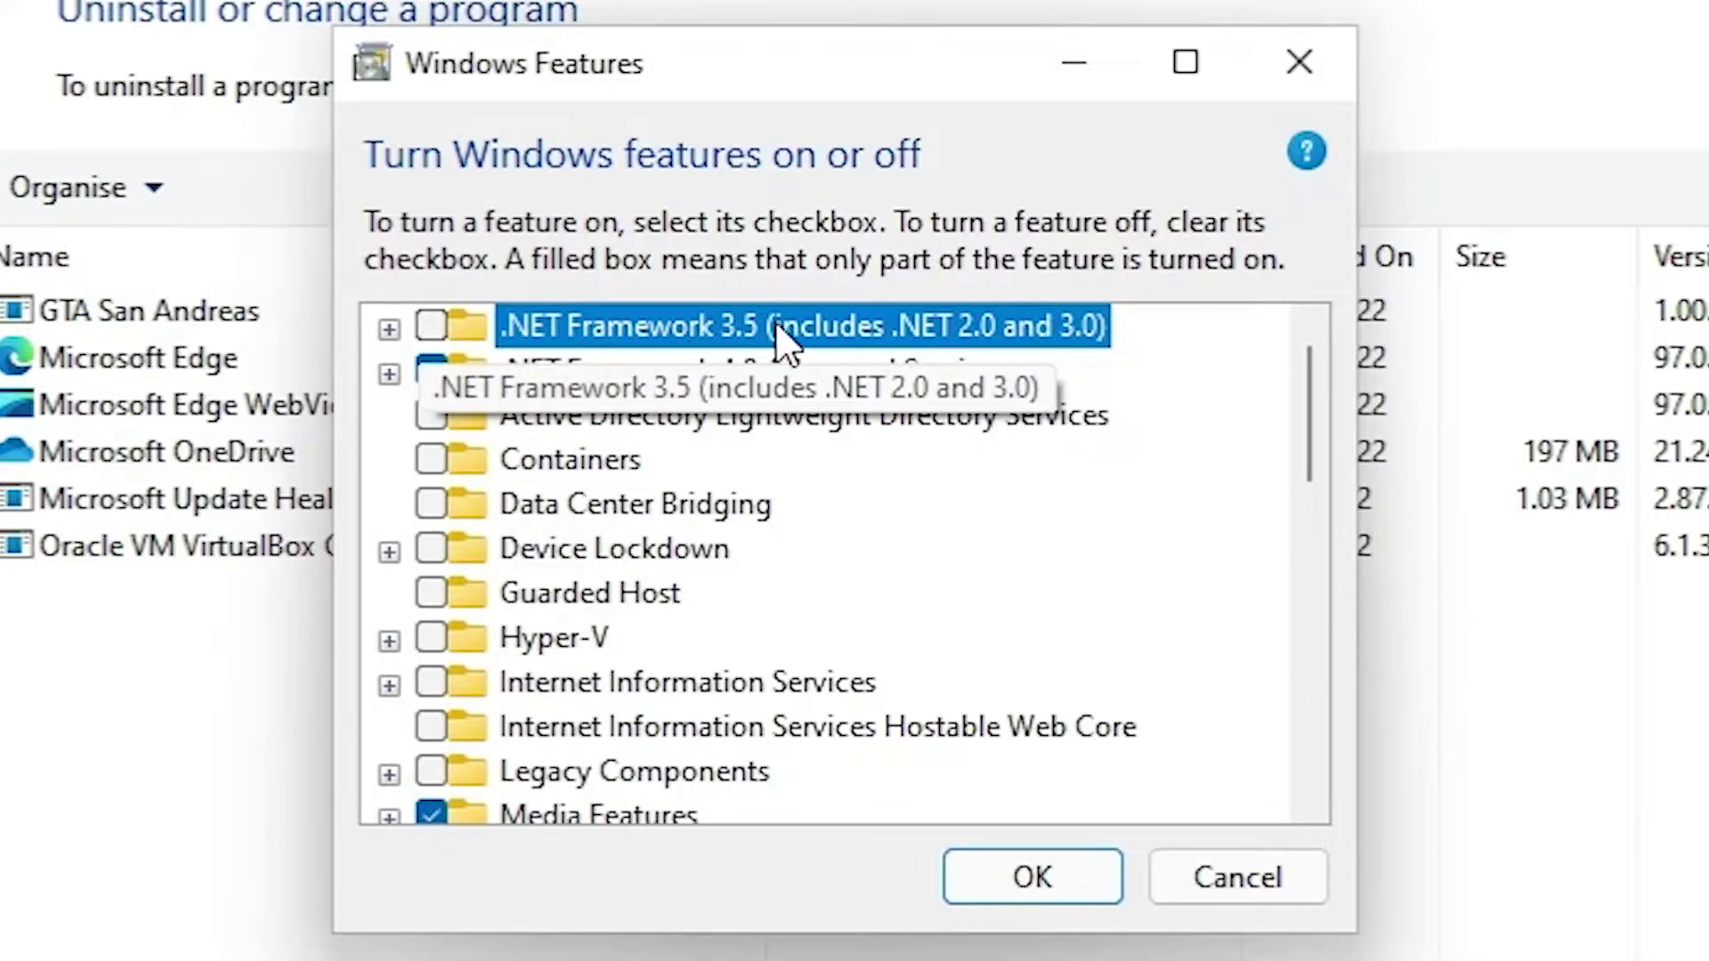
Under .NET Framework 3.5, enable WCF HTTP Activation and WCF Non-HTTP Activation
click(388, 331)
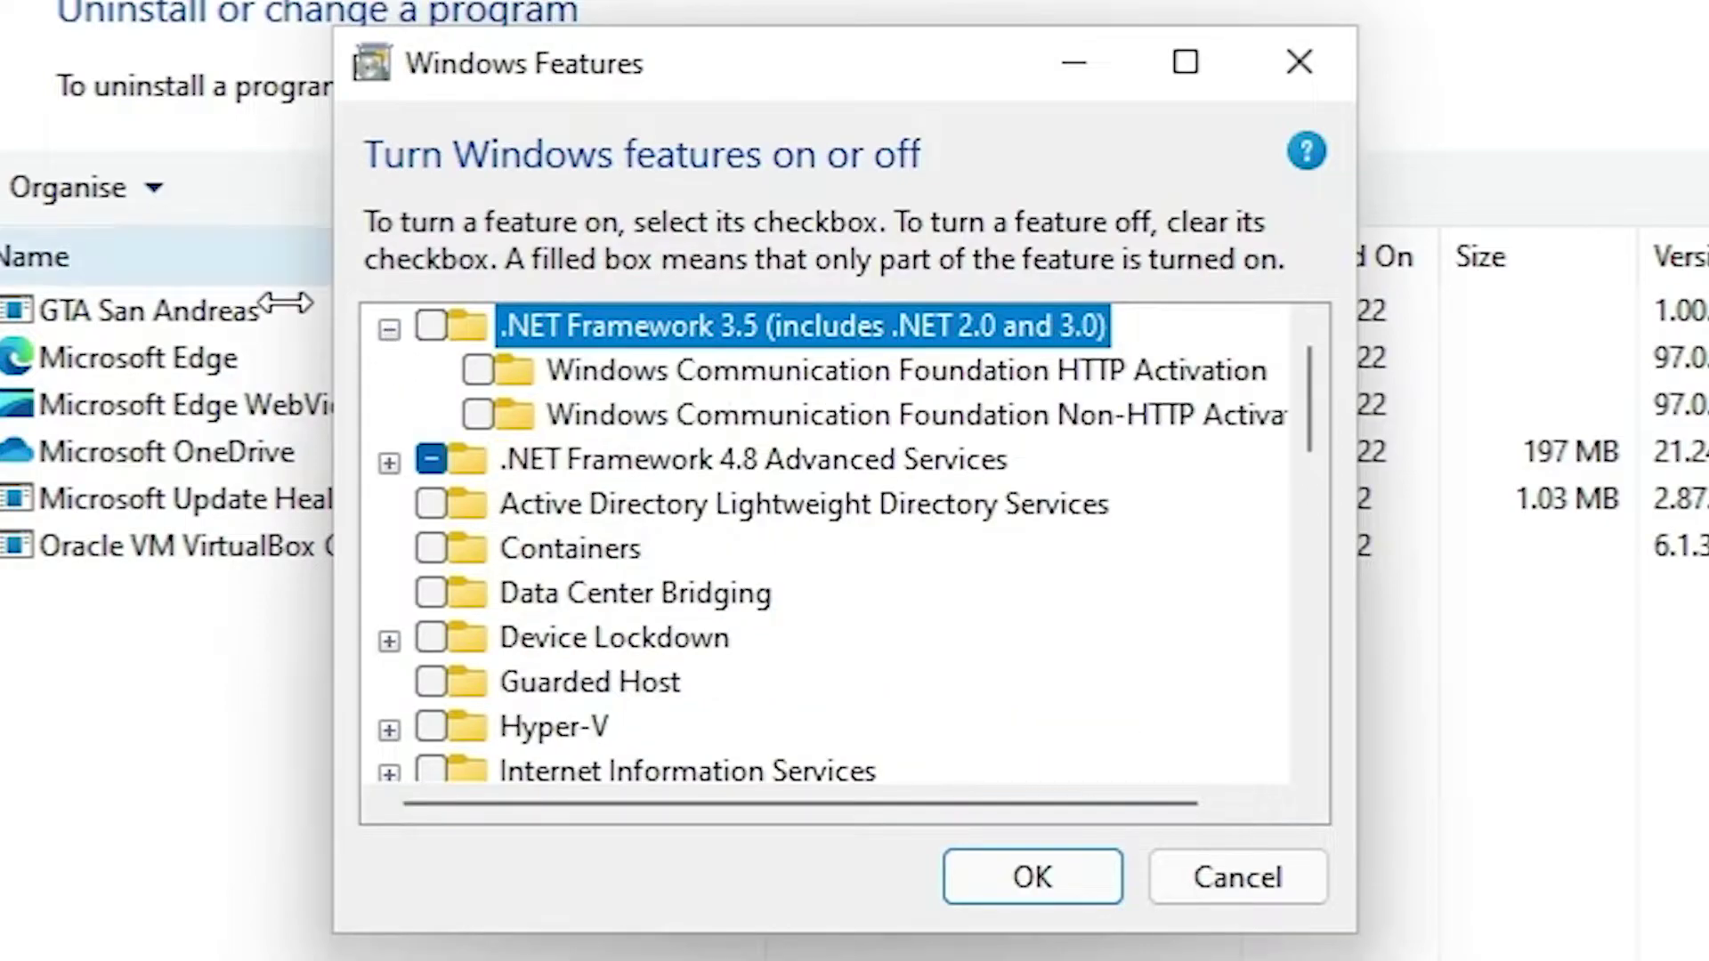
click(475, 371)
click(477, 414)
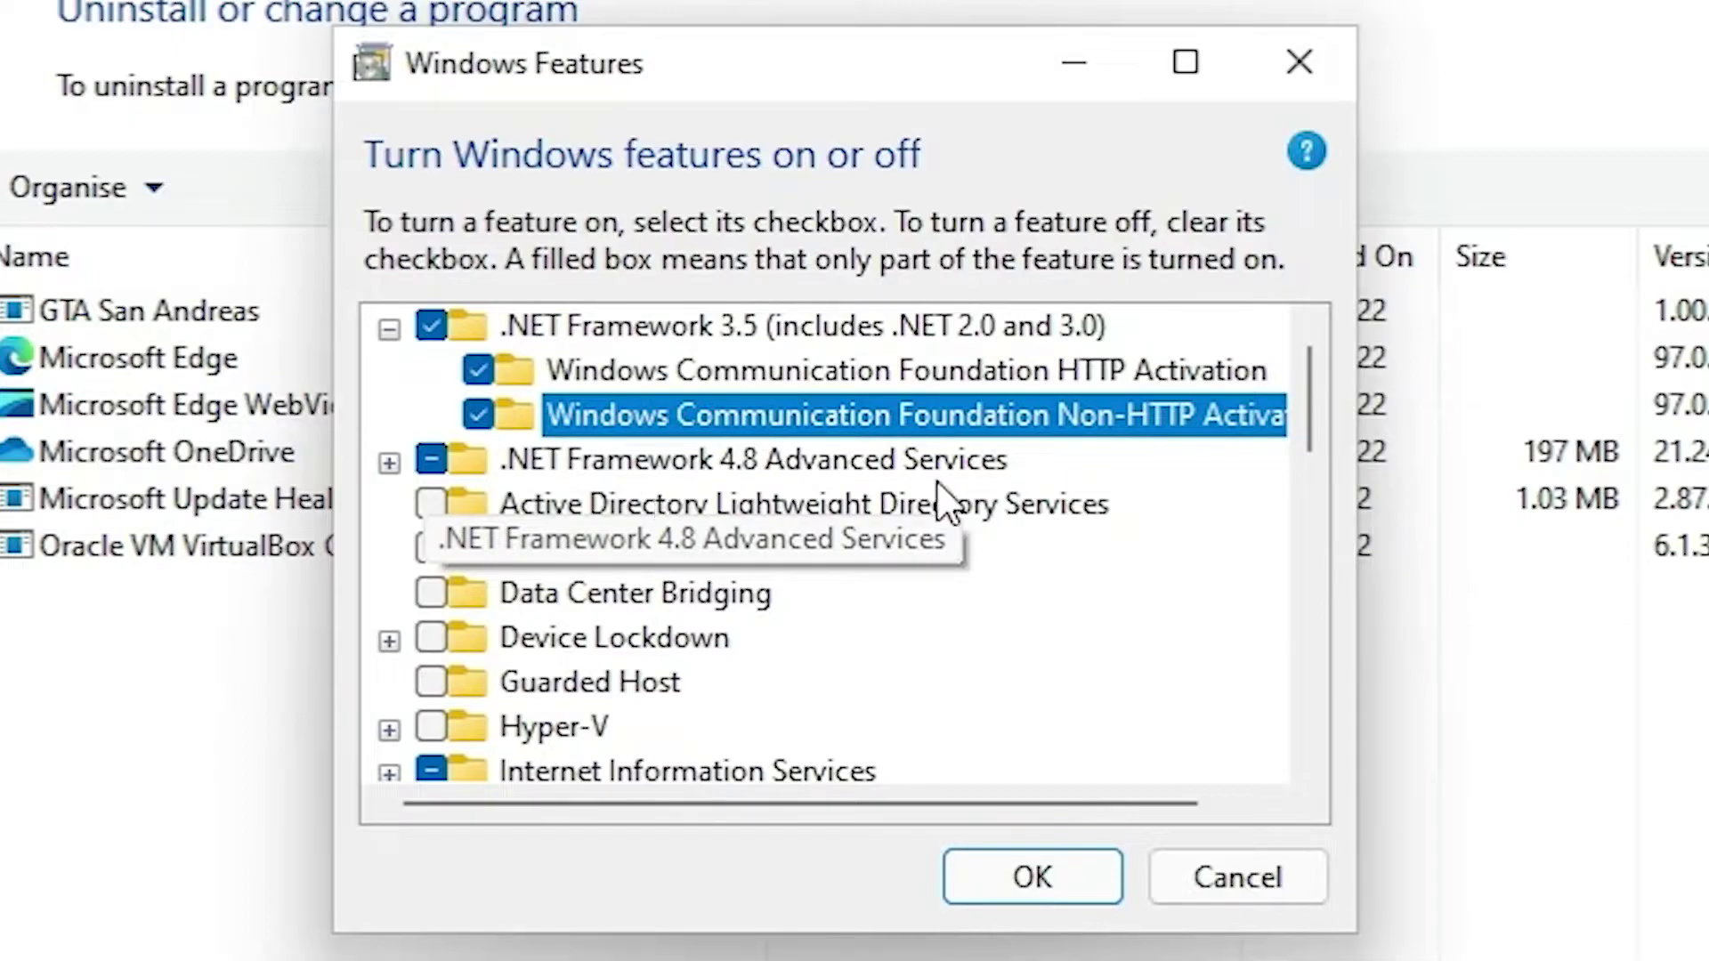
Under .NET Framework 4.8 WCF Services, enable HTTP, MSMQ, Named Pipe and TCP Activation
click(389, 463)
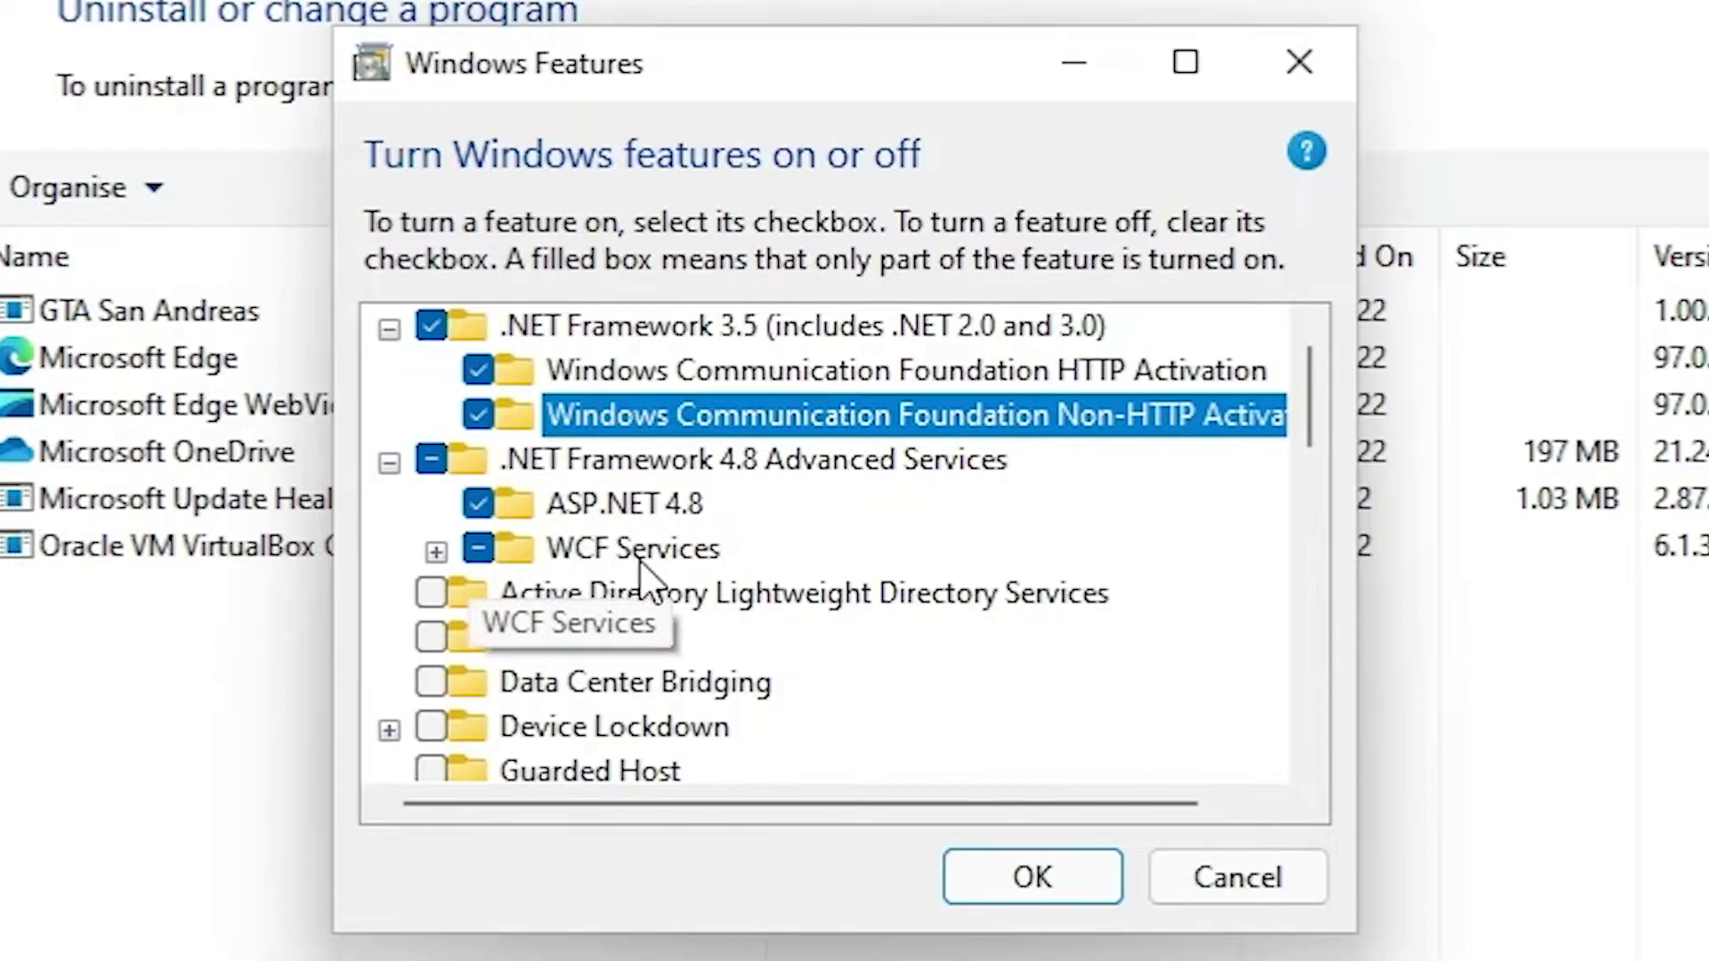
click(437, 552)
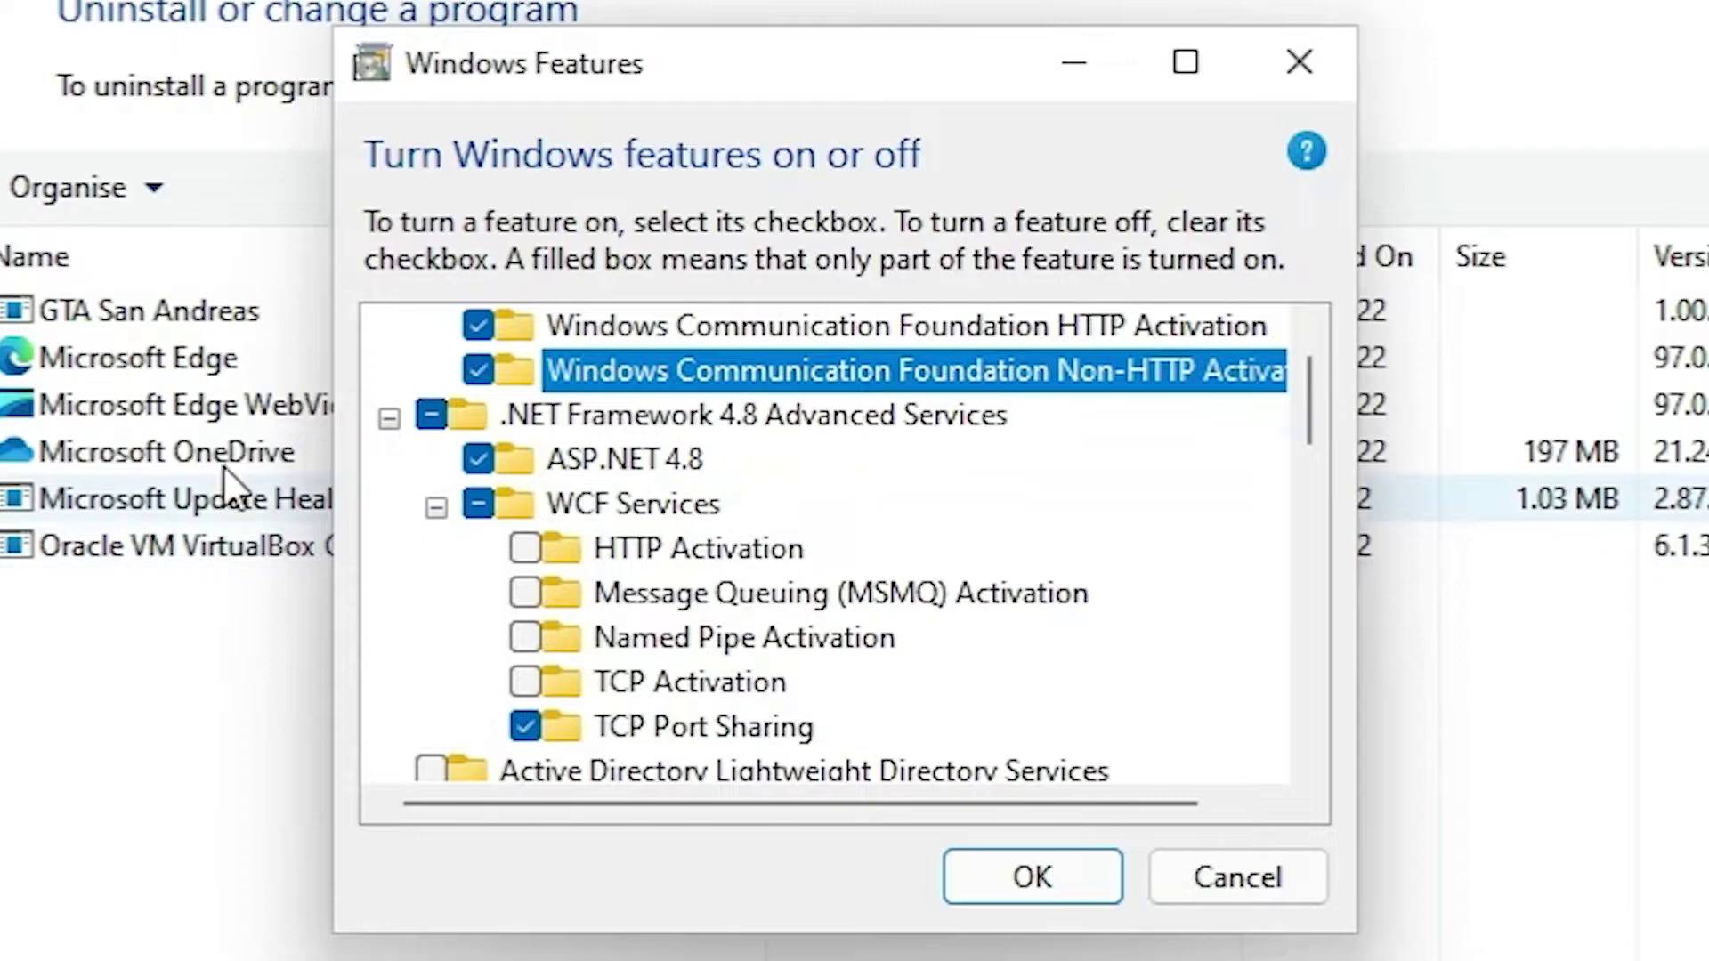
click(526, 547)
click(524, 591)
click(523, 636)
click(523, 677)
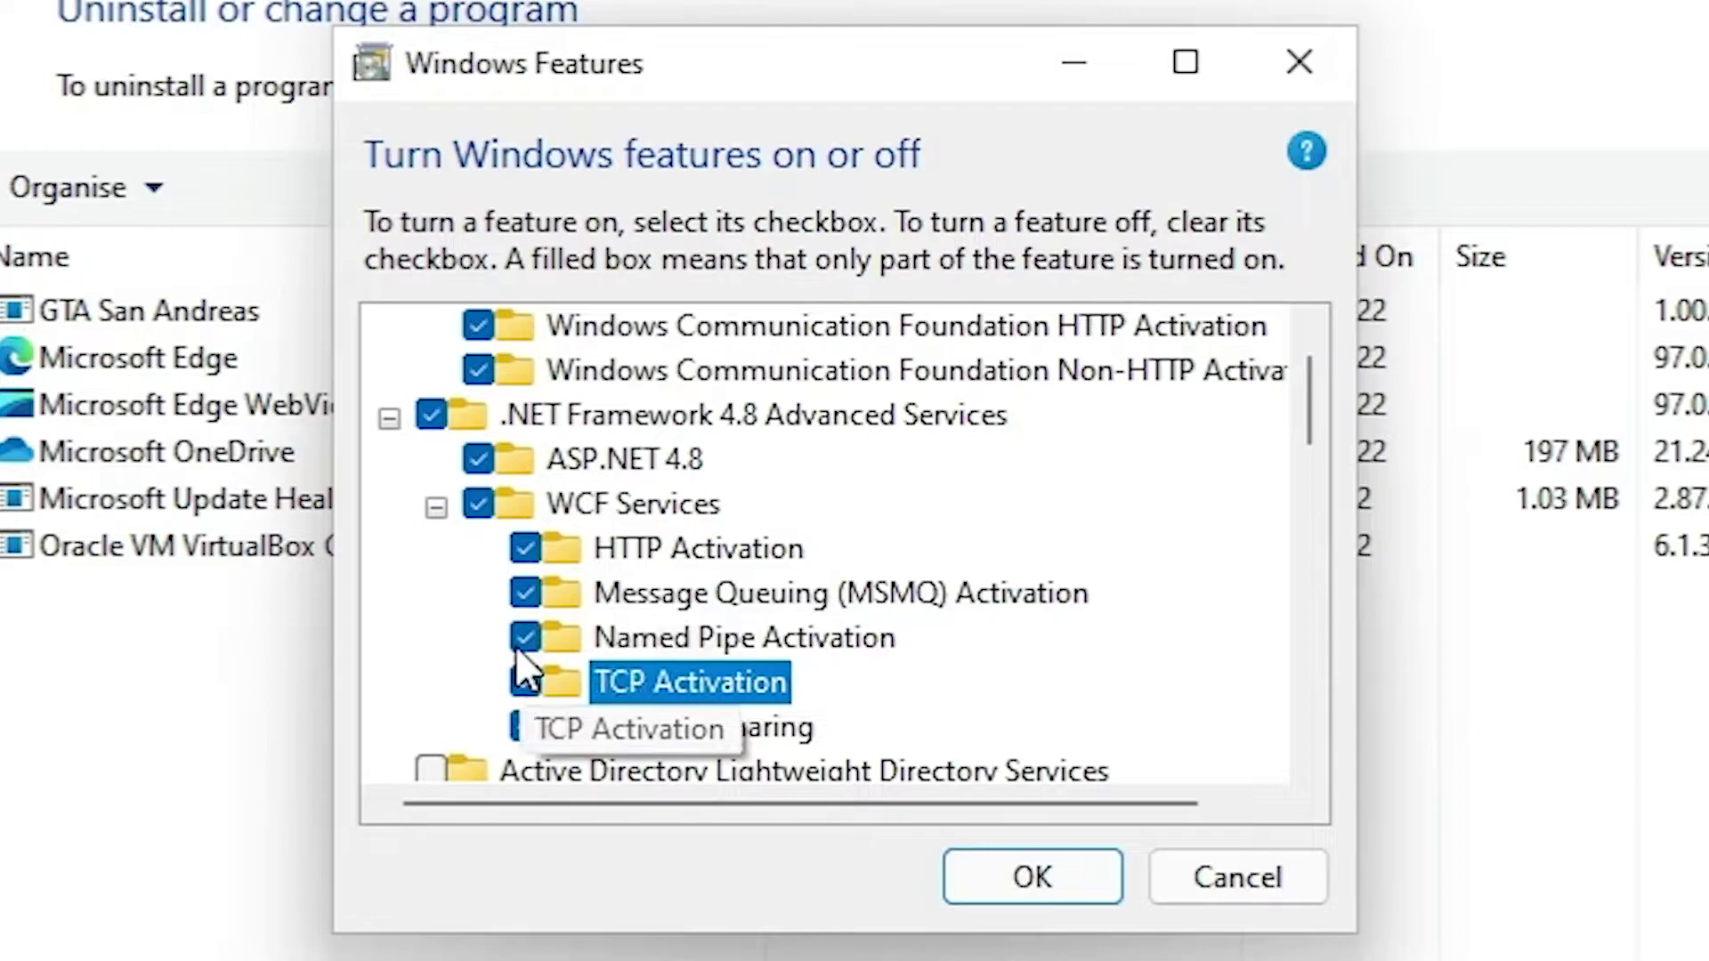
scroll(624, 636, up, 1)
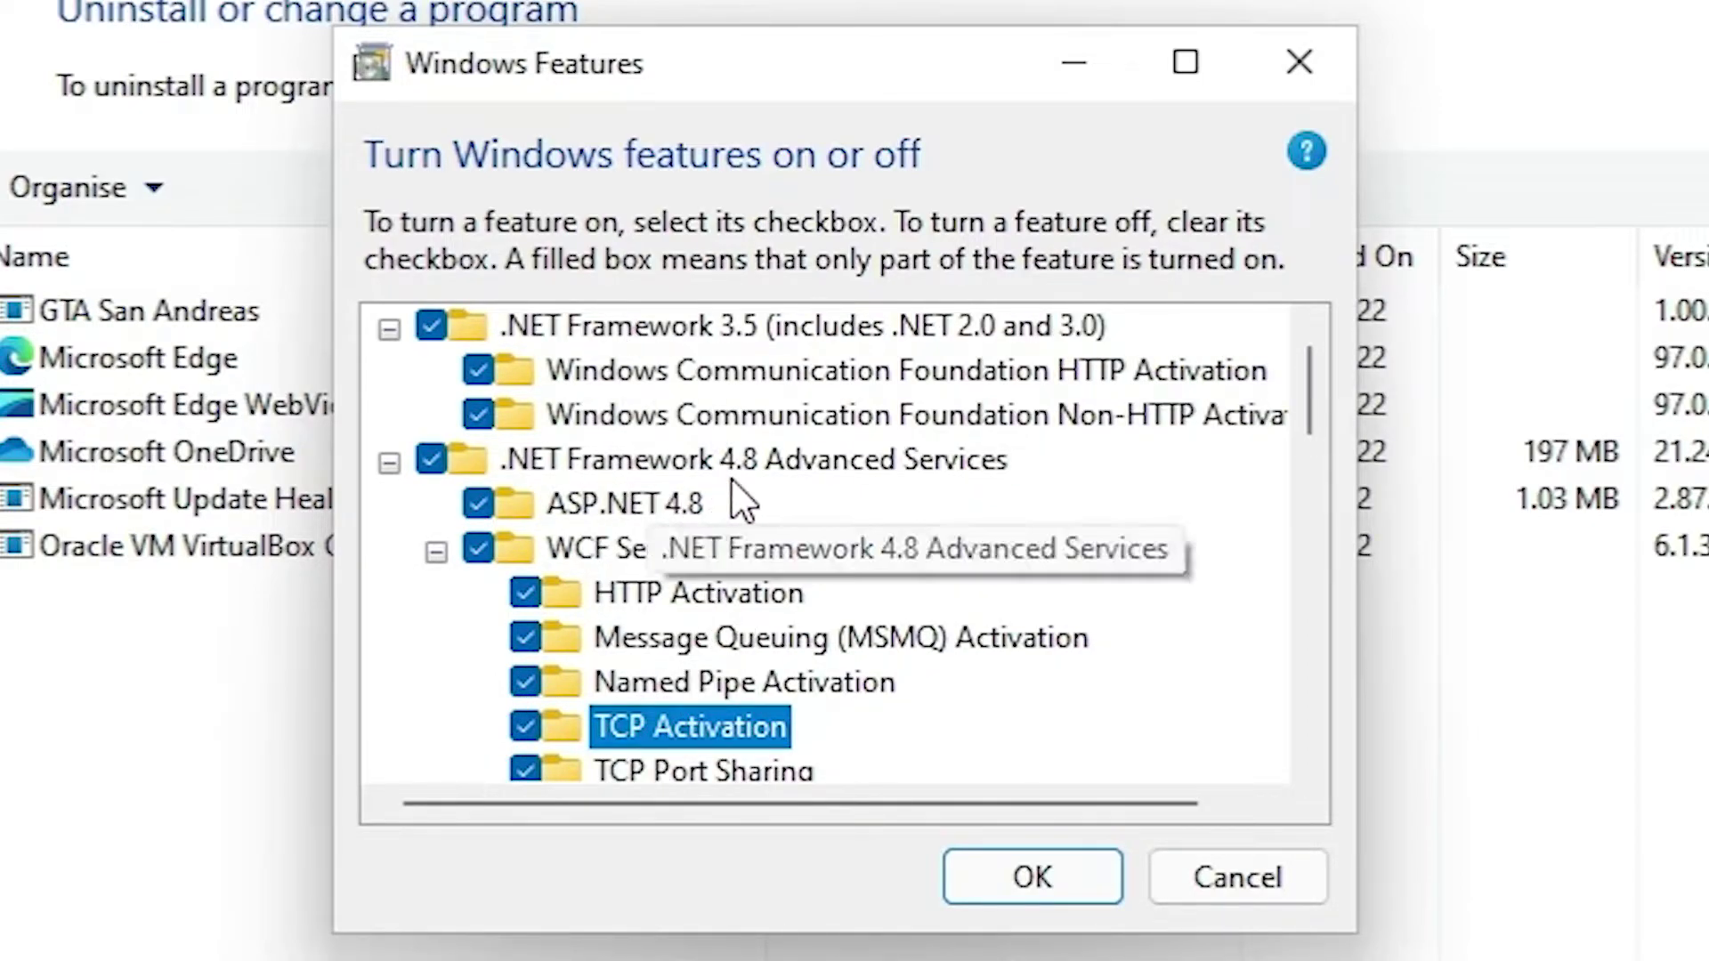
Apply the .NET feature changes using Windows Update files, then close Programs and Features
click(1025, 879)
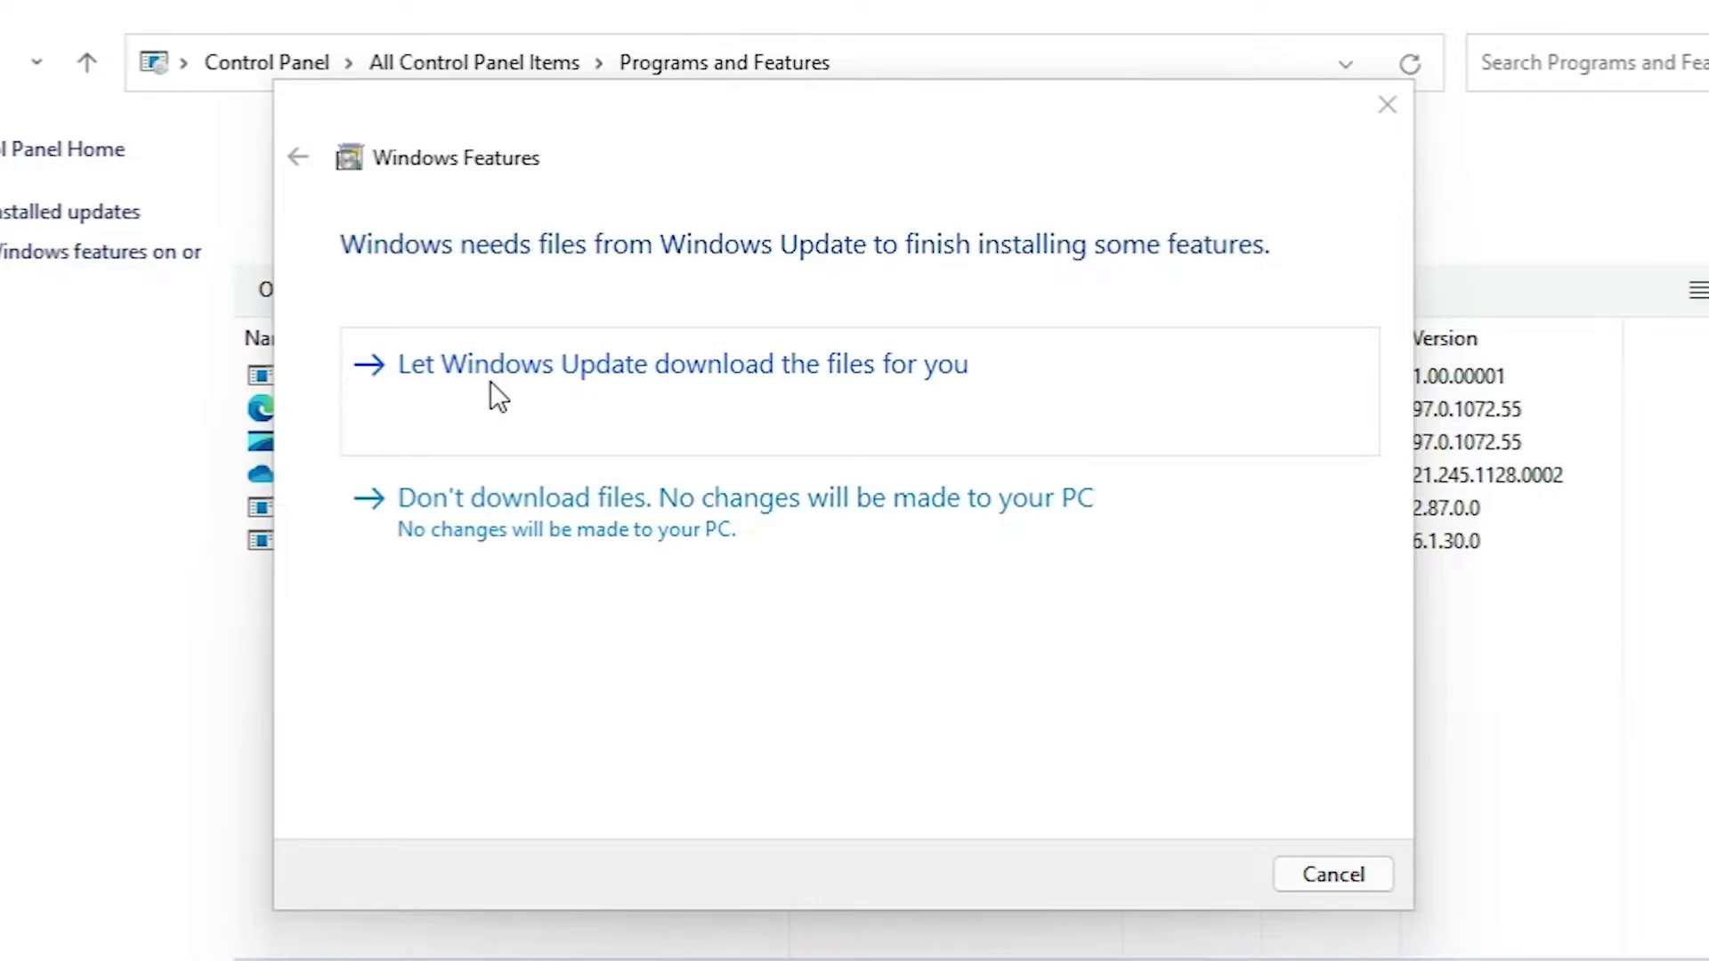
click(646, 374)
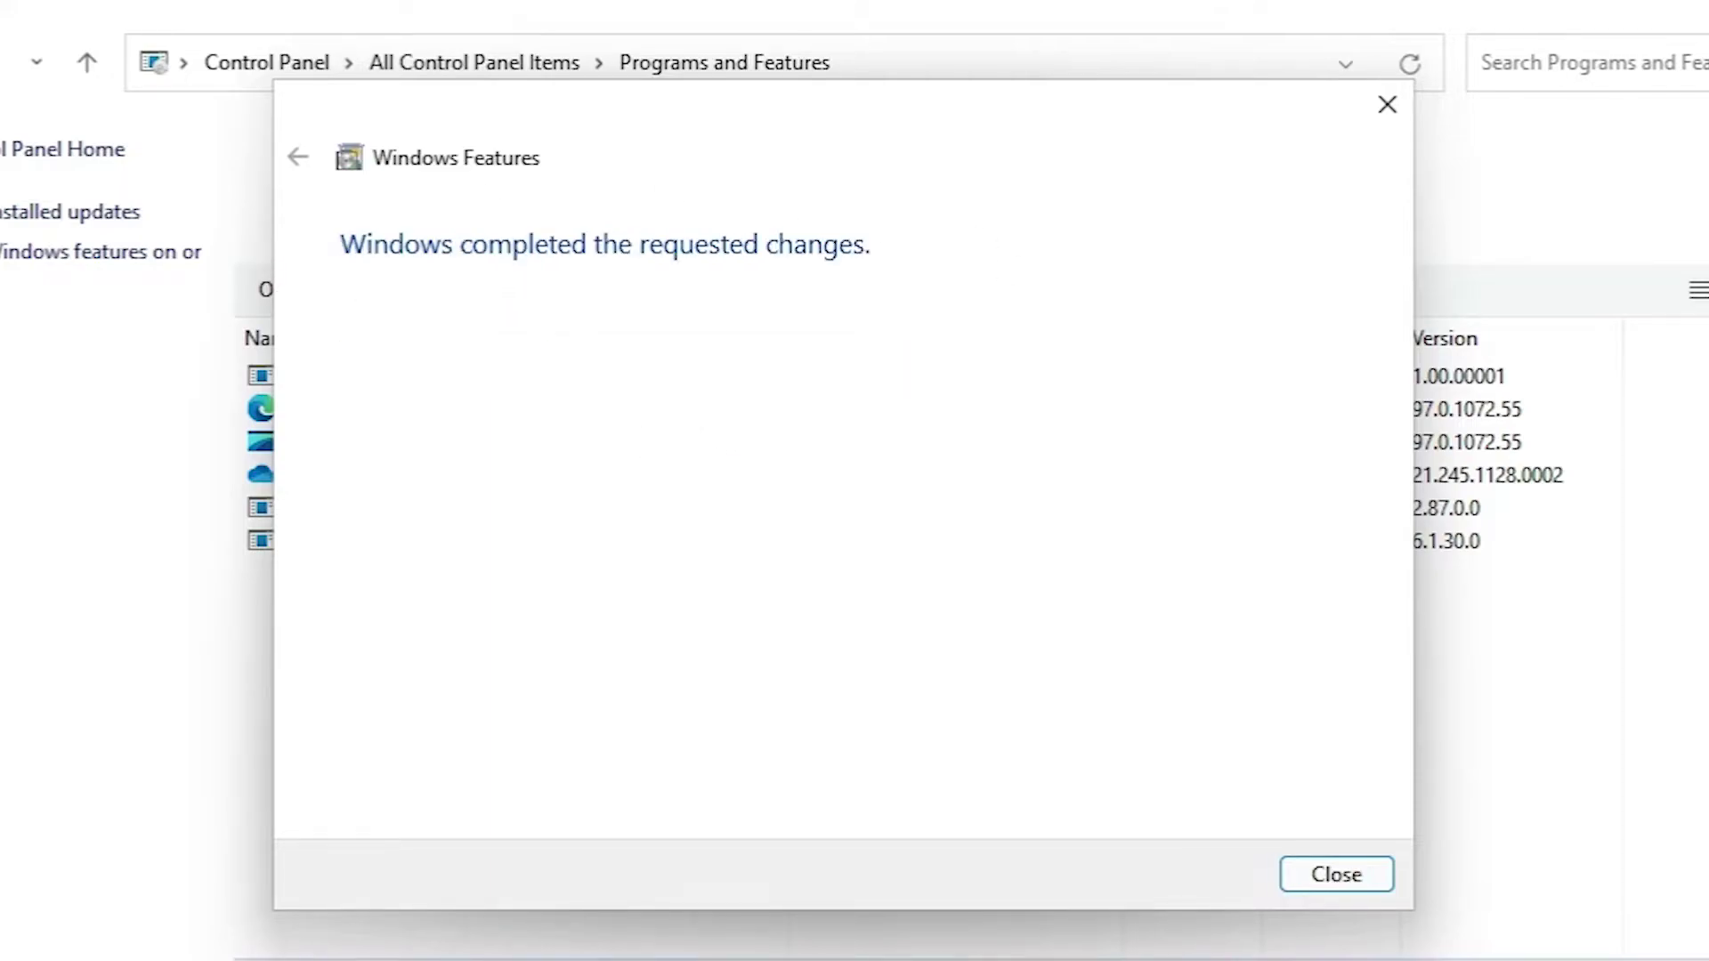
click(1320, 873)
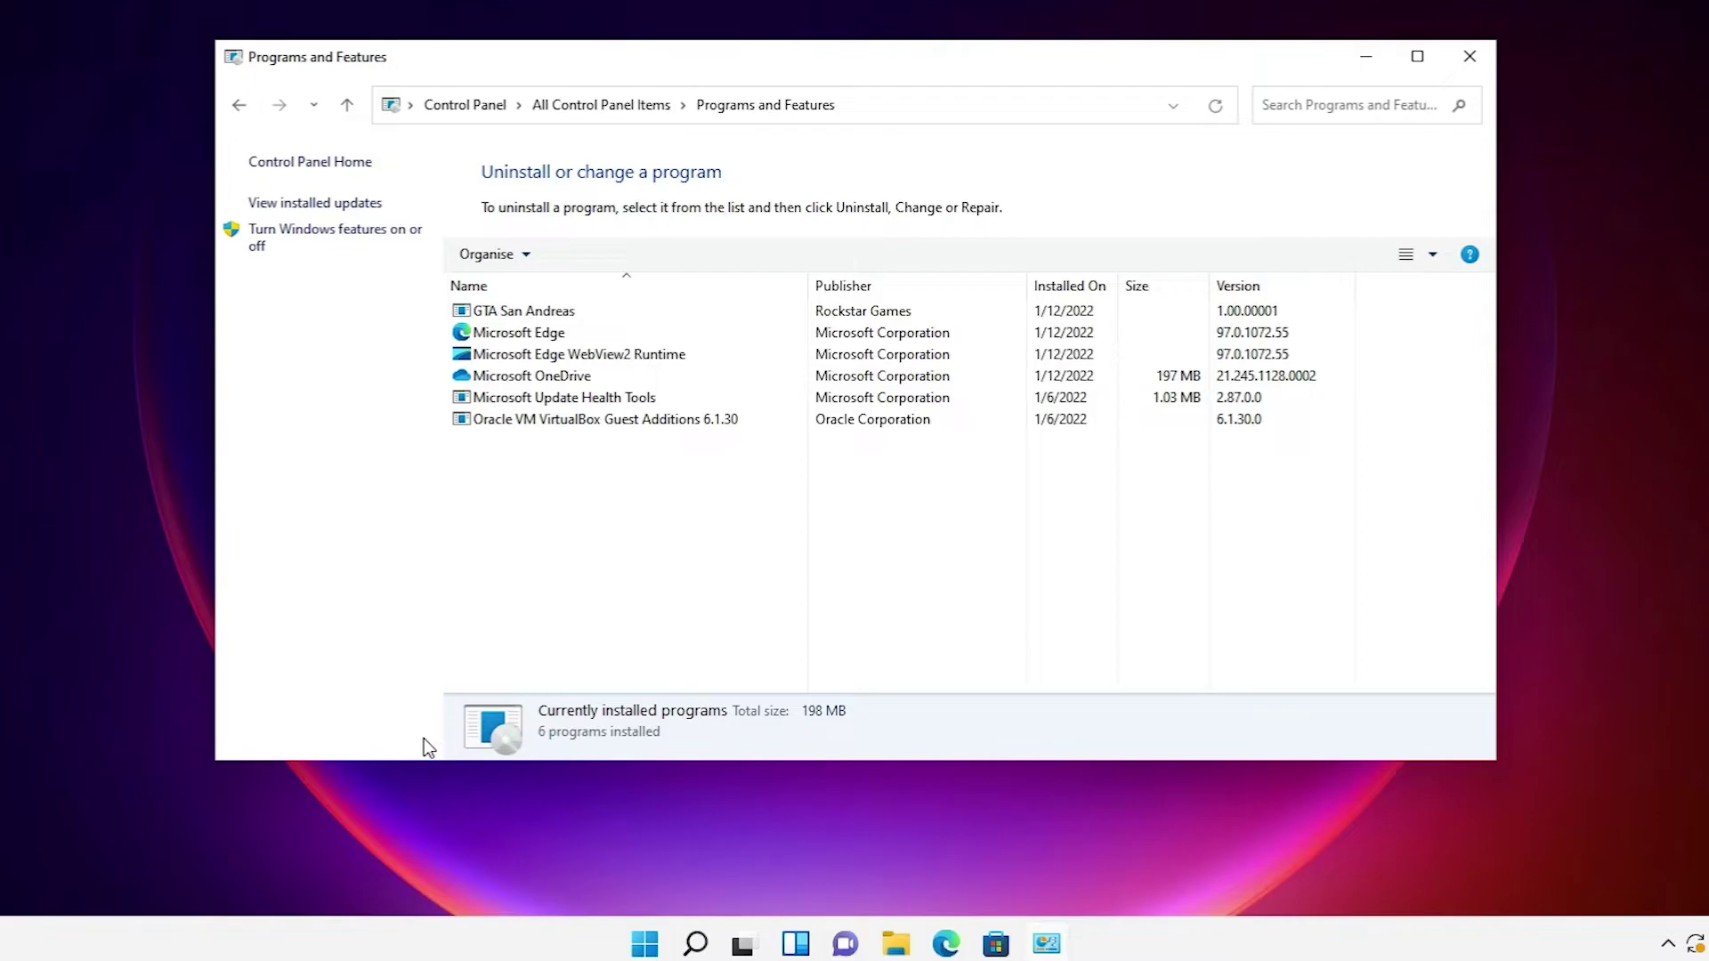
click(1470, 56)
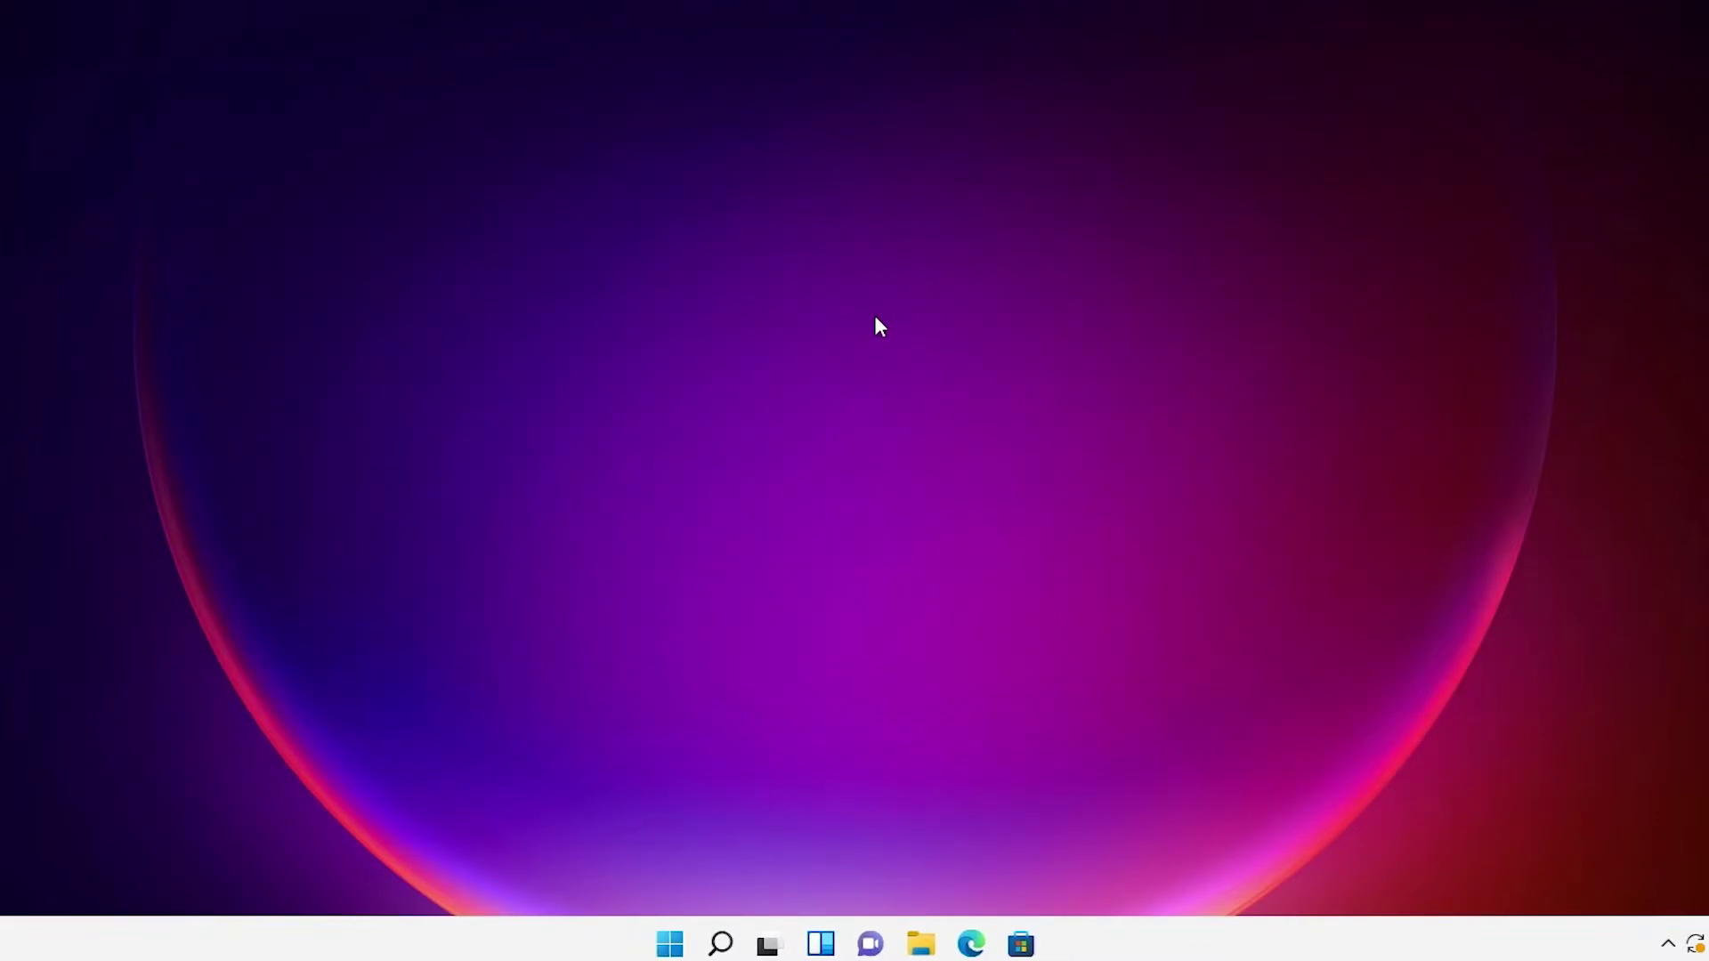
Search 'ser' from the Start menu and launch the Services console
click(675, 949)
click(674, 949)
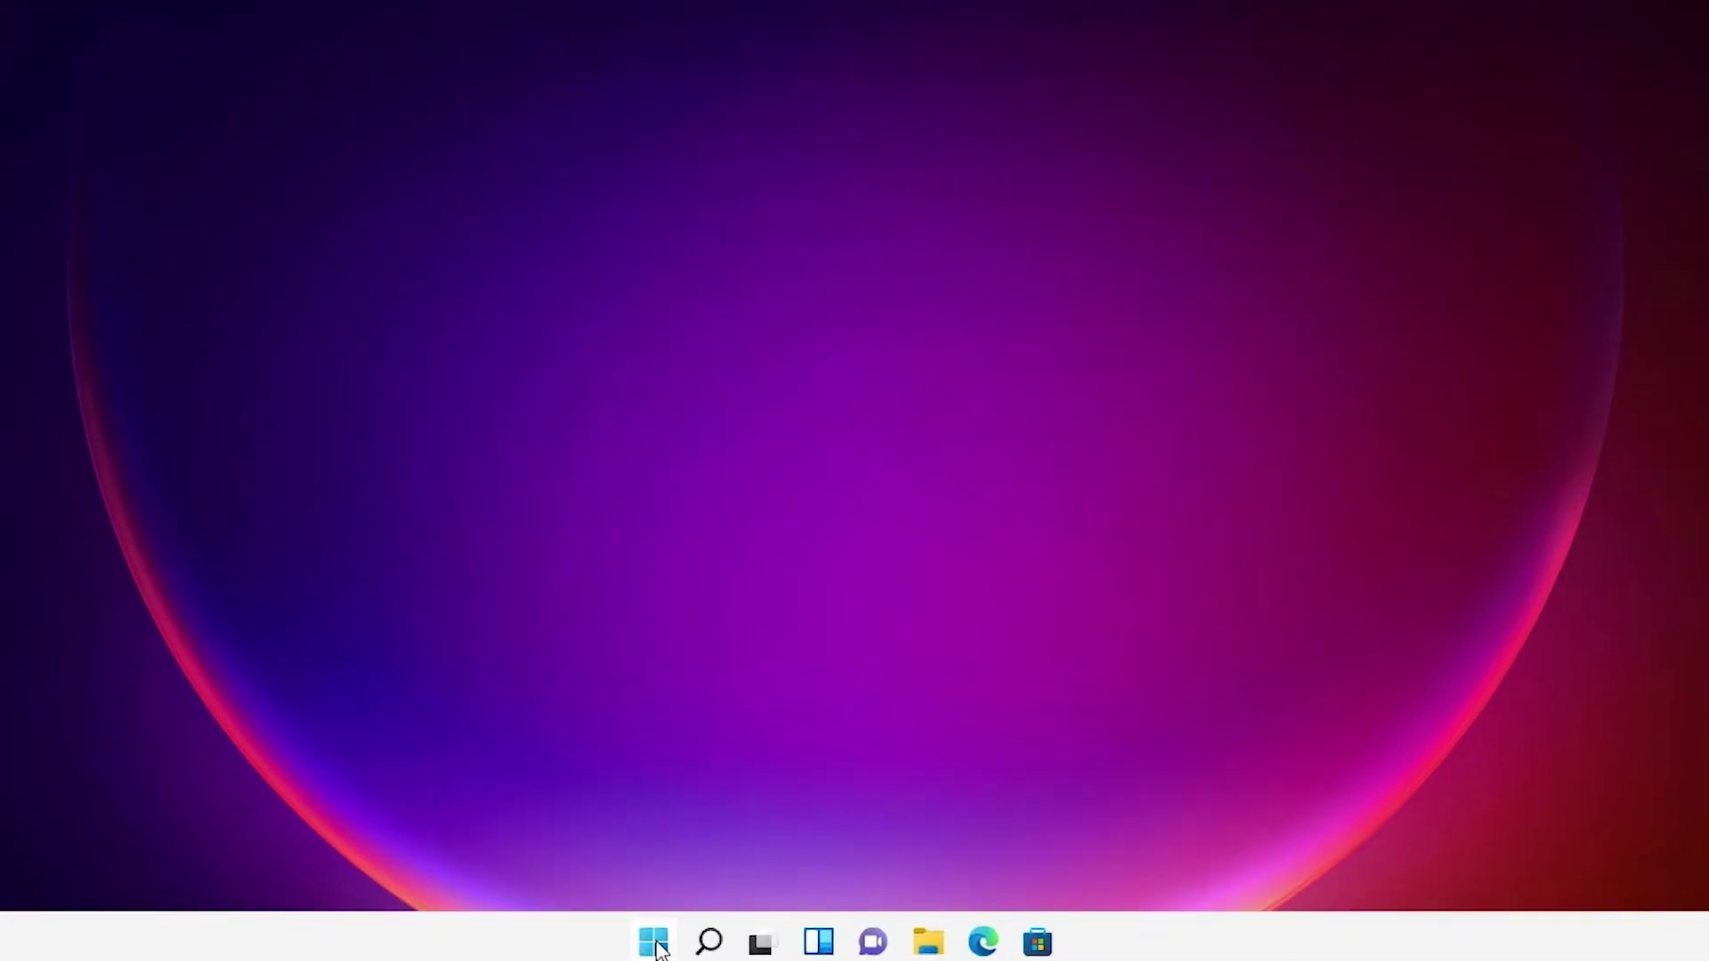
click(657, 949)
text(ser)
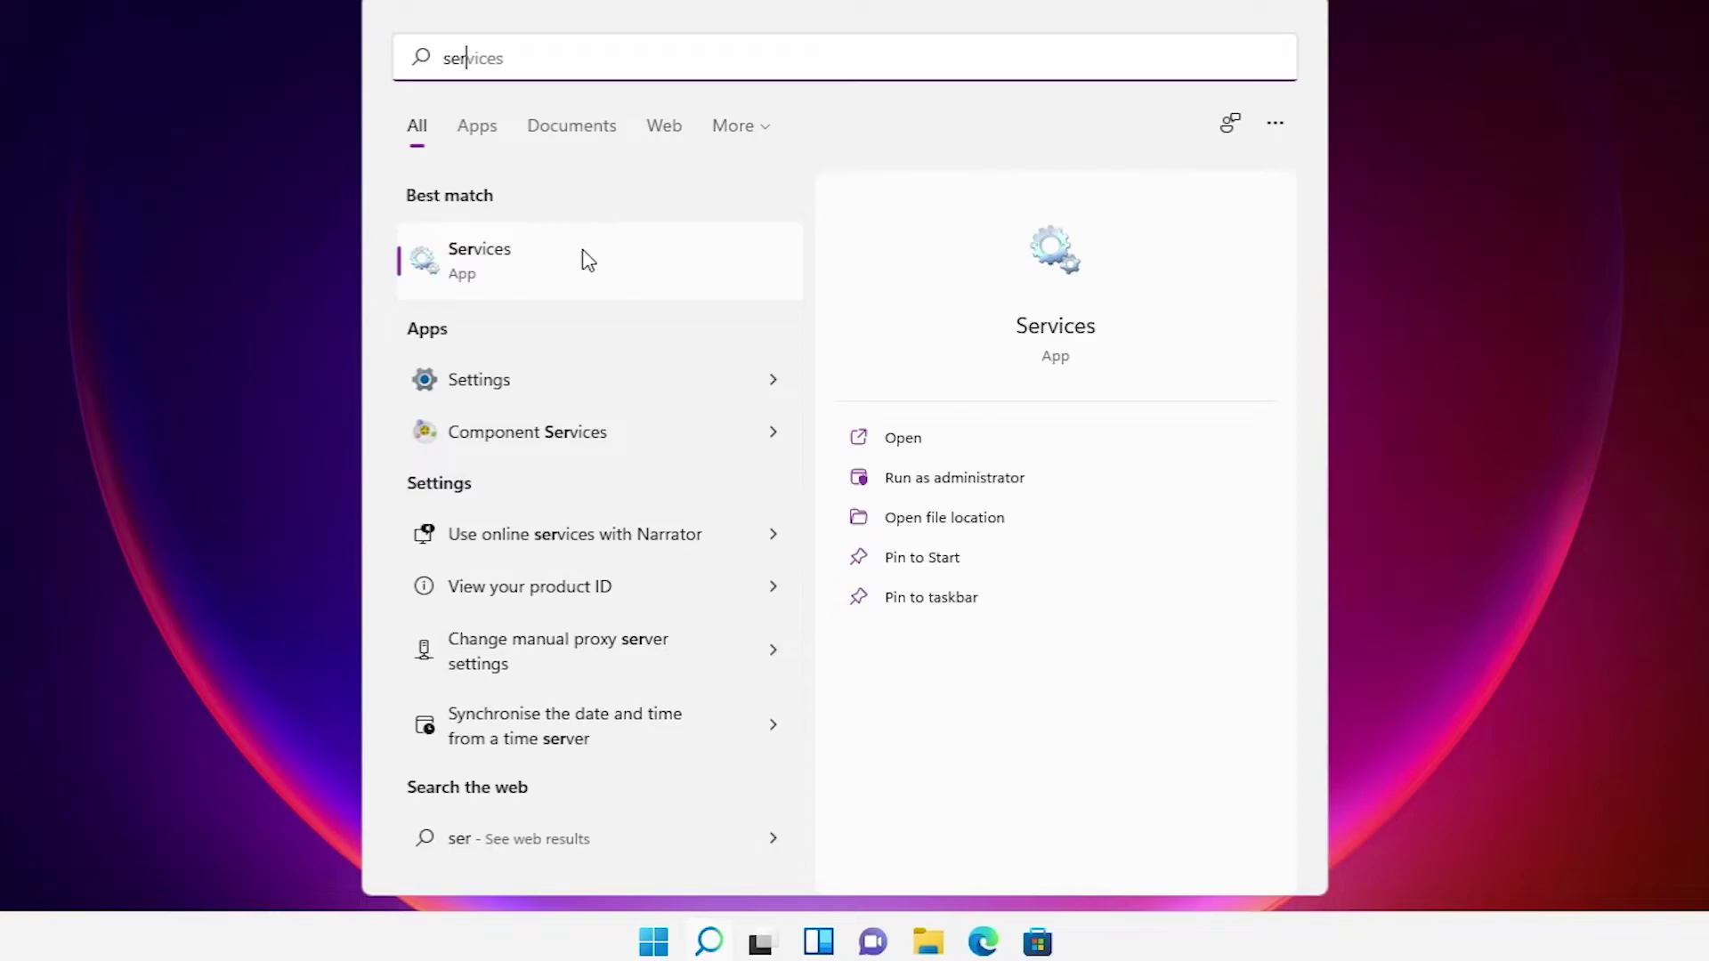
click(479, 262)
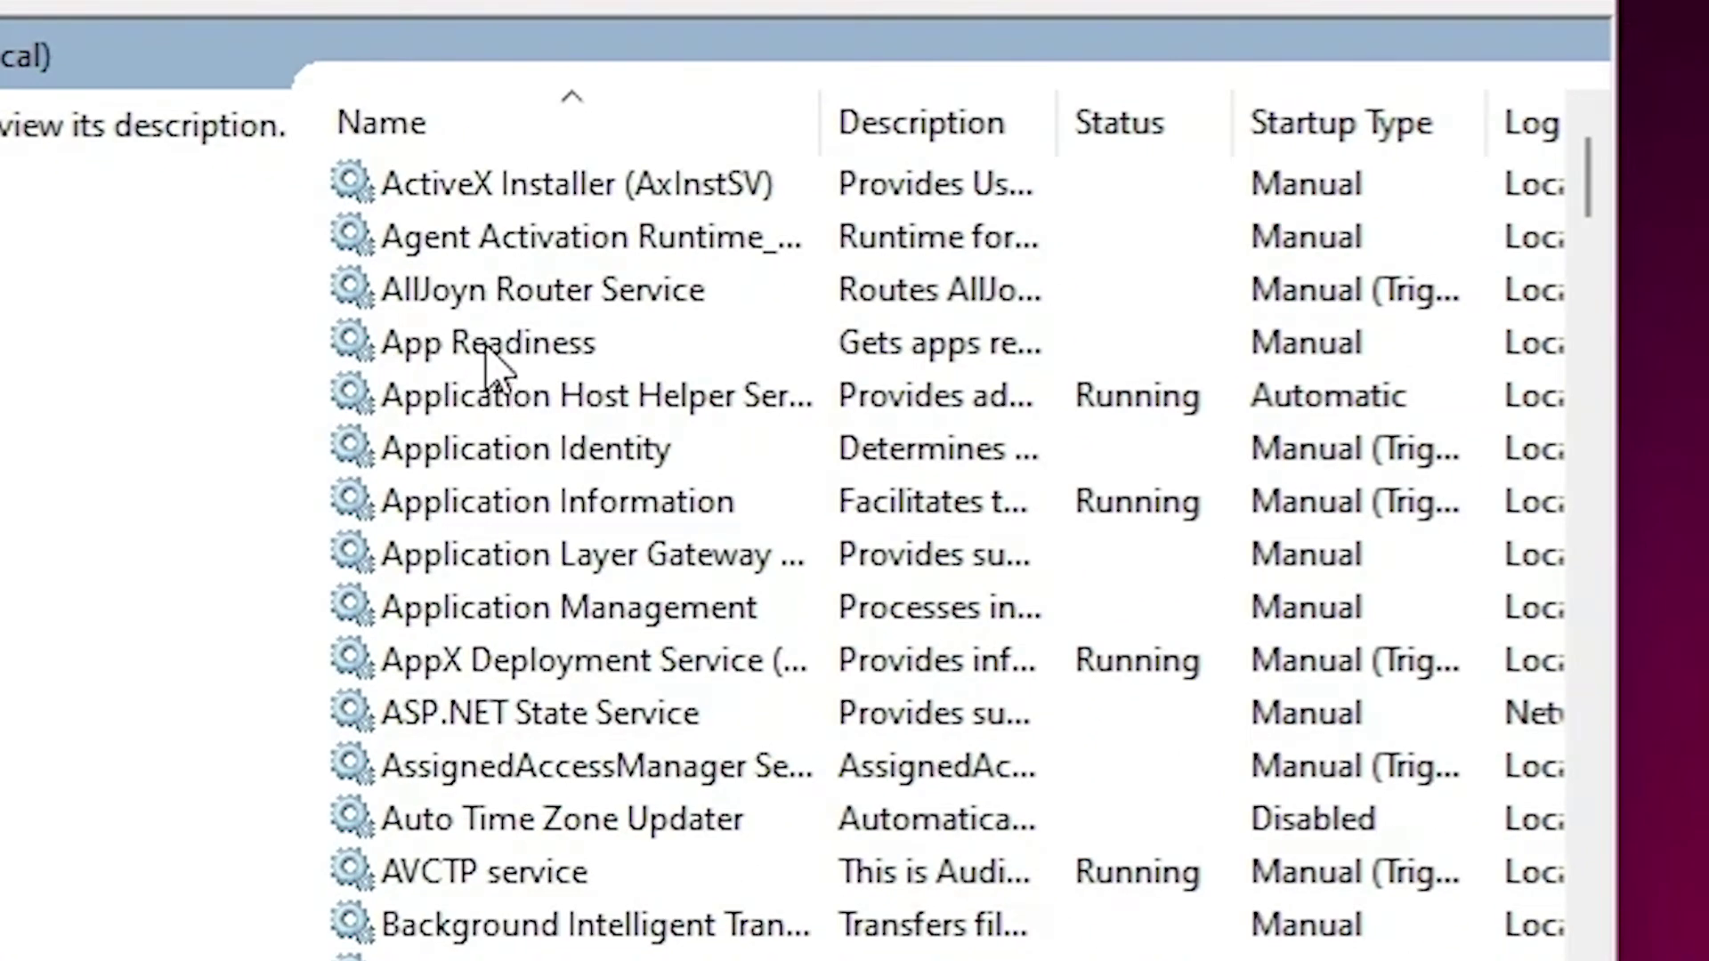
Set App Readiness startup type to Automatic, start the service, and apply the change
click(857, 356)
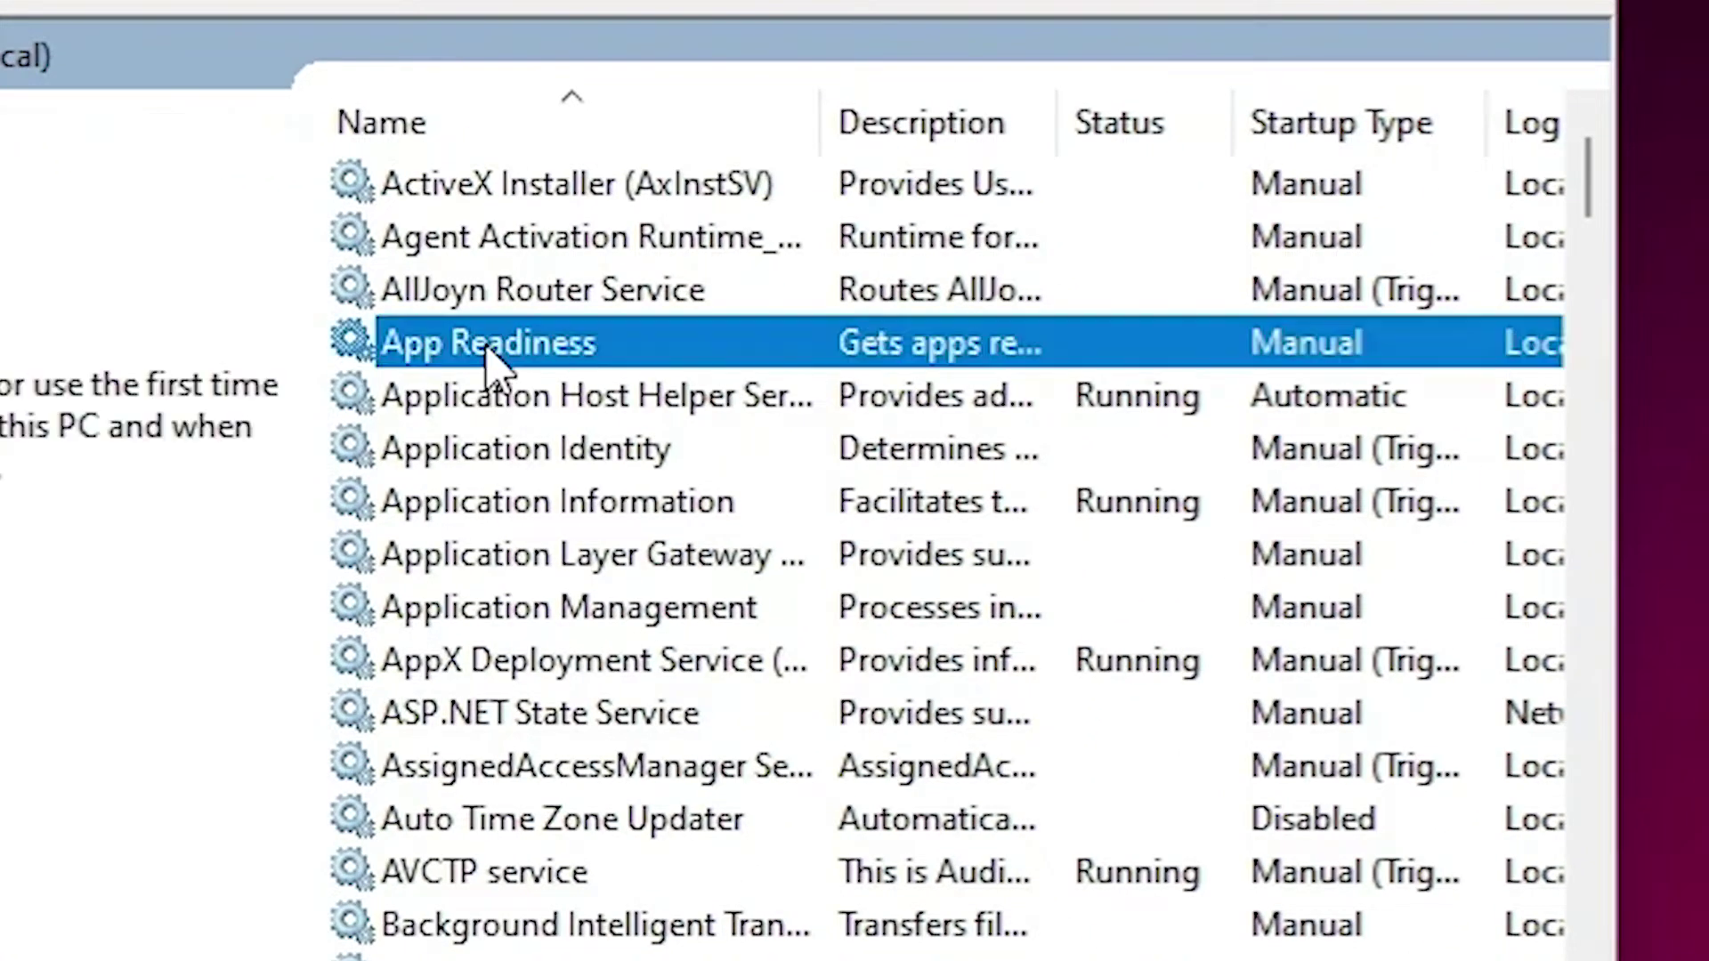
right_click(543, 356)
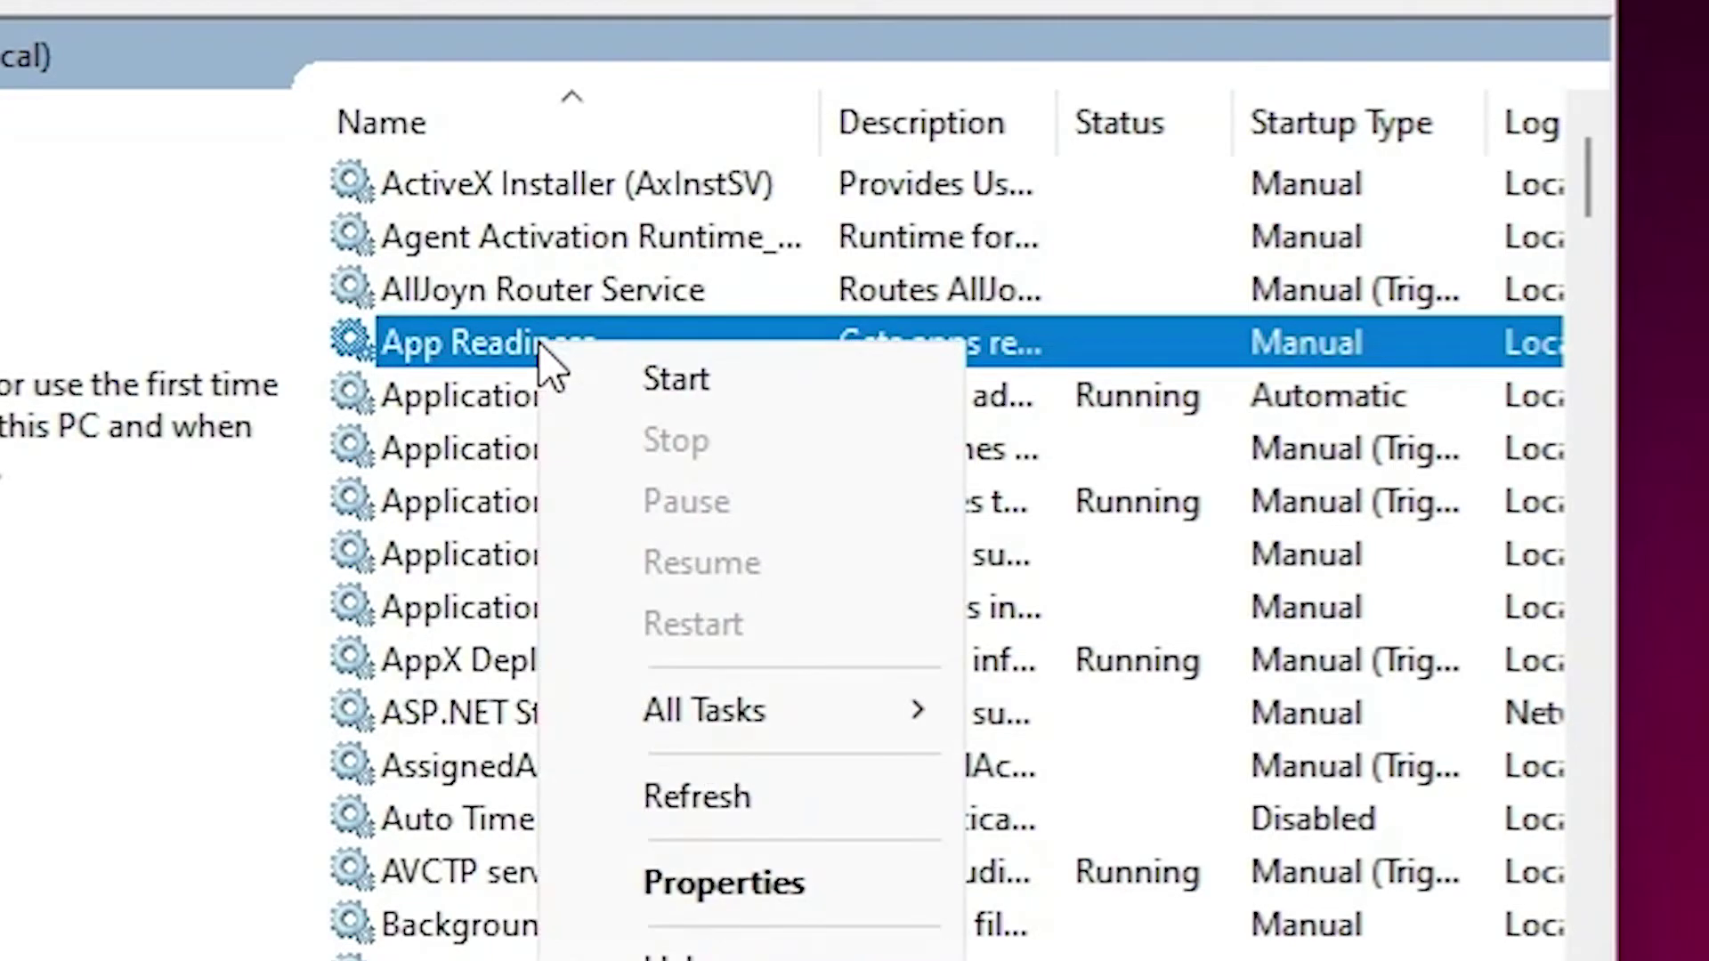
click(770, 886)
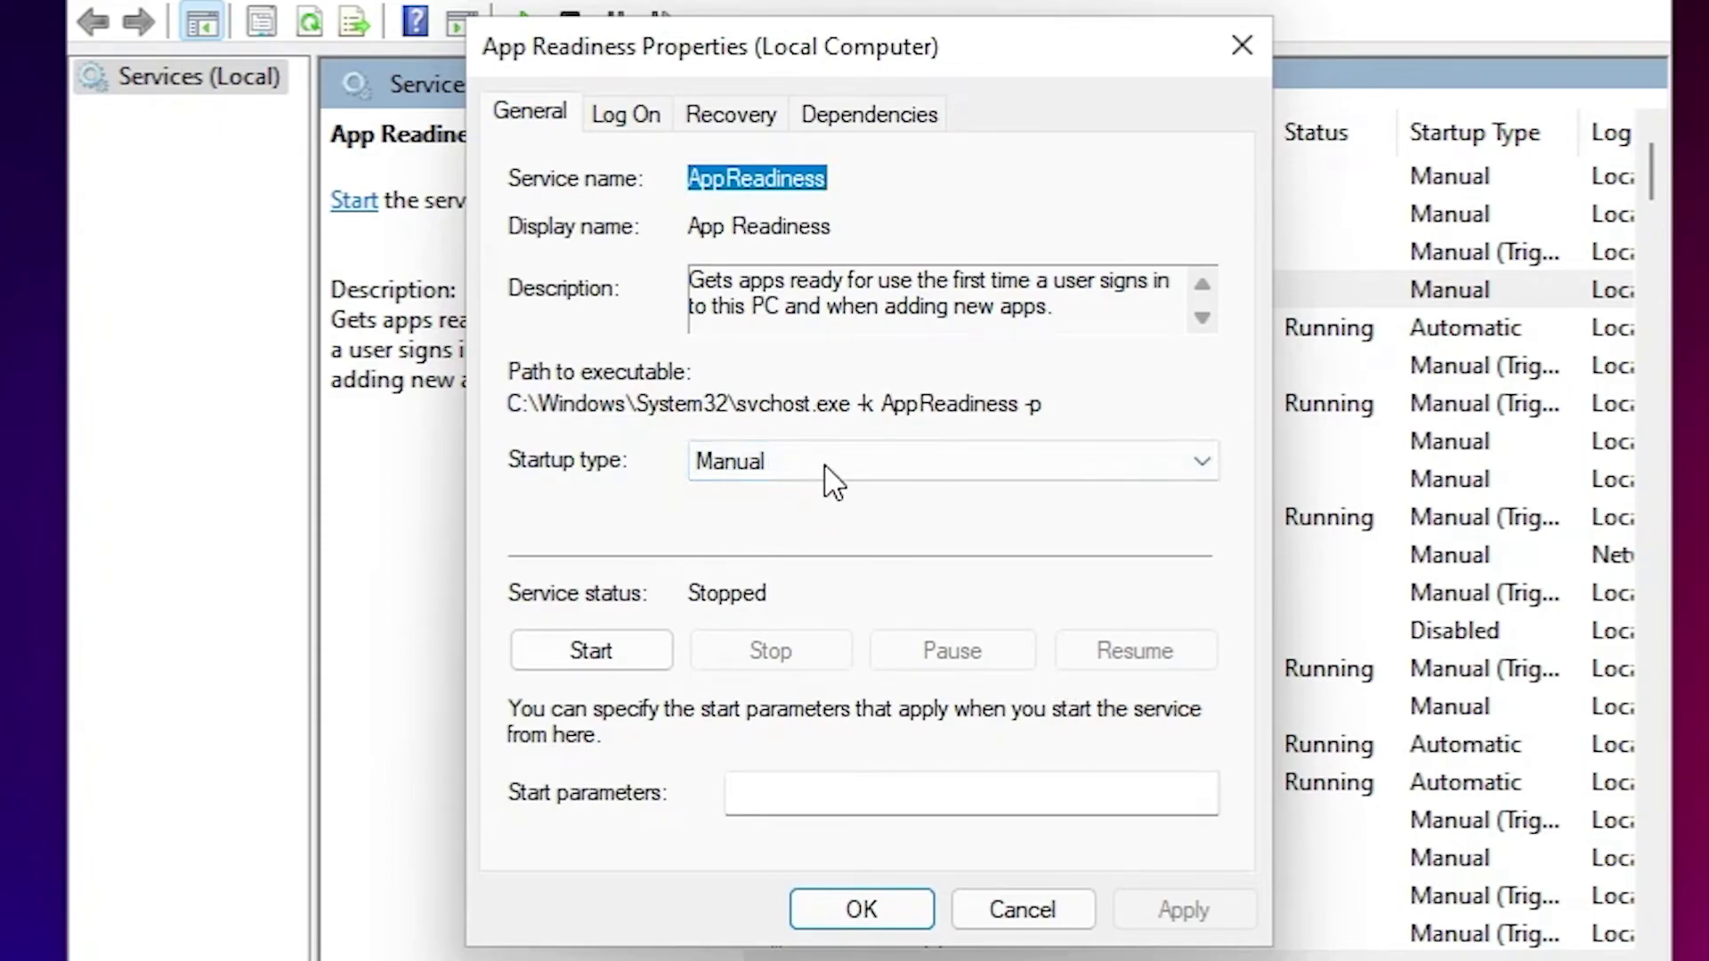
click(824, 465)
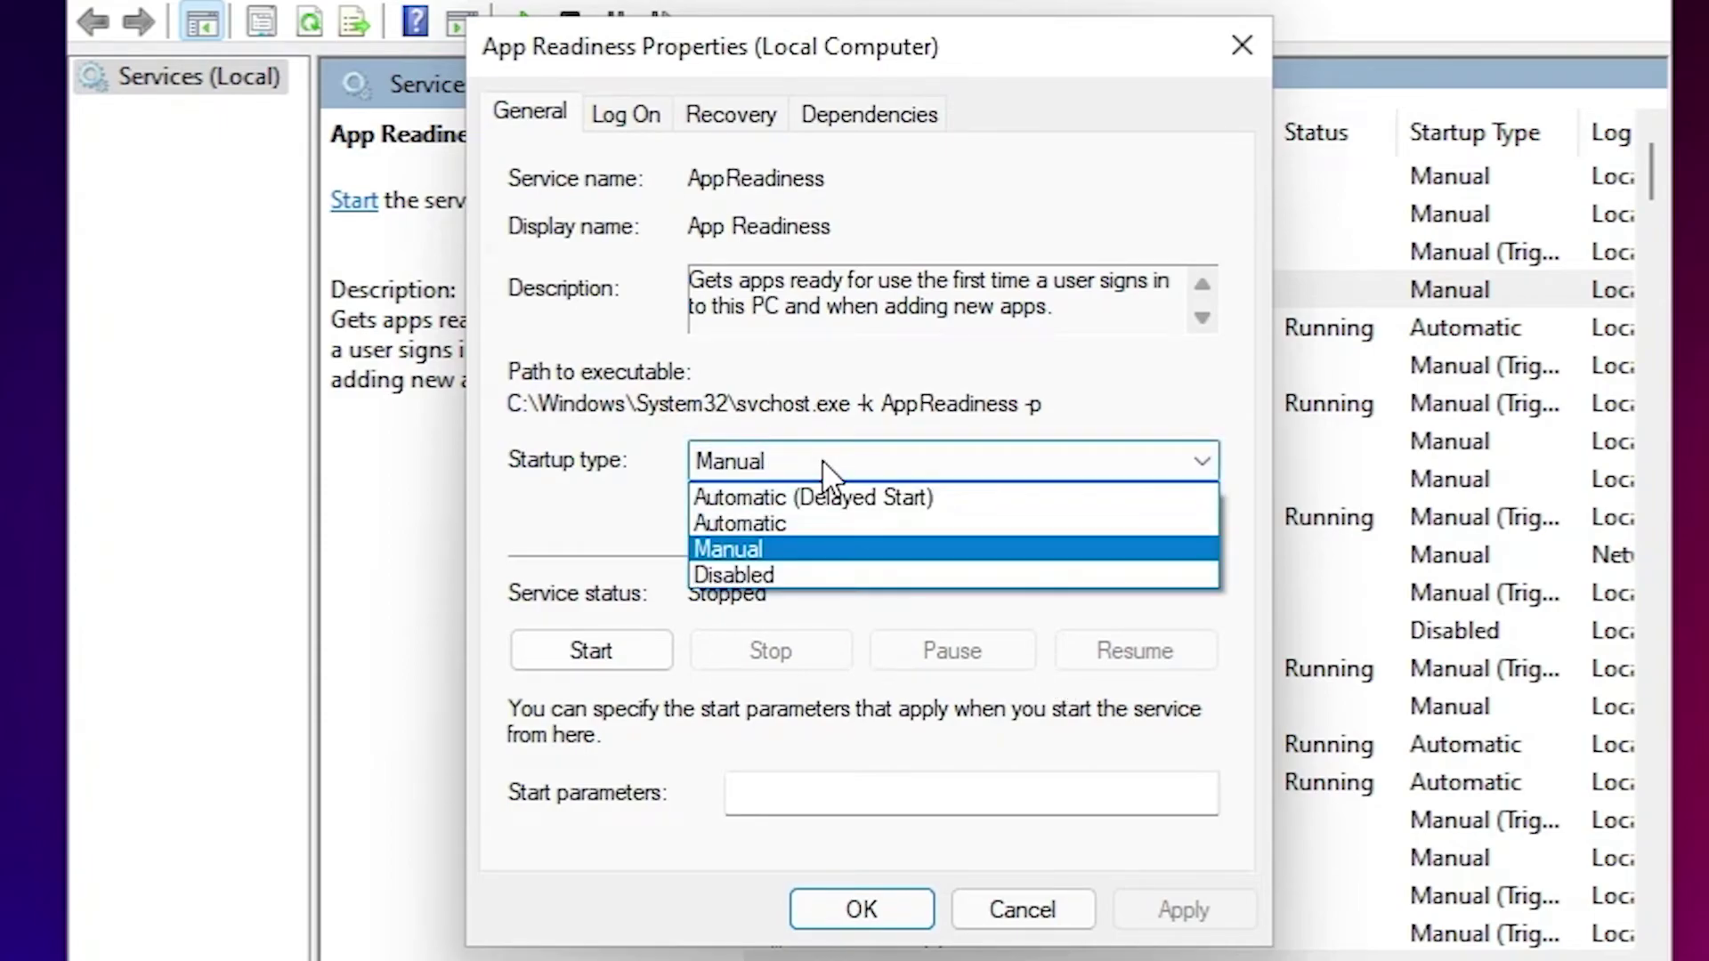
click(765, 526)
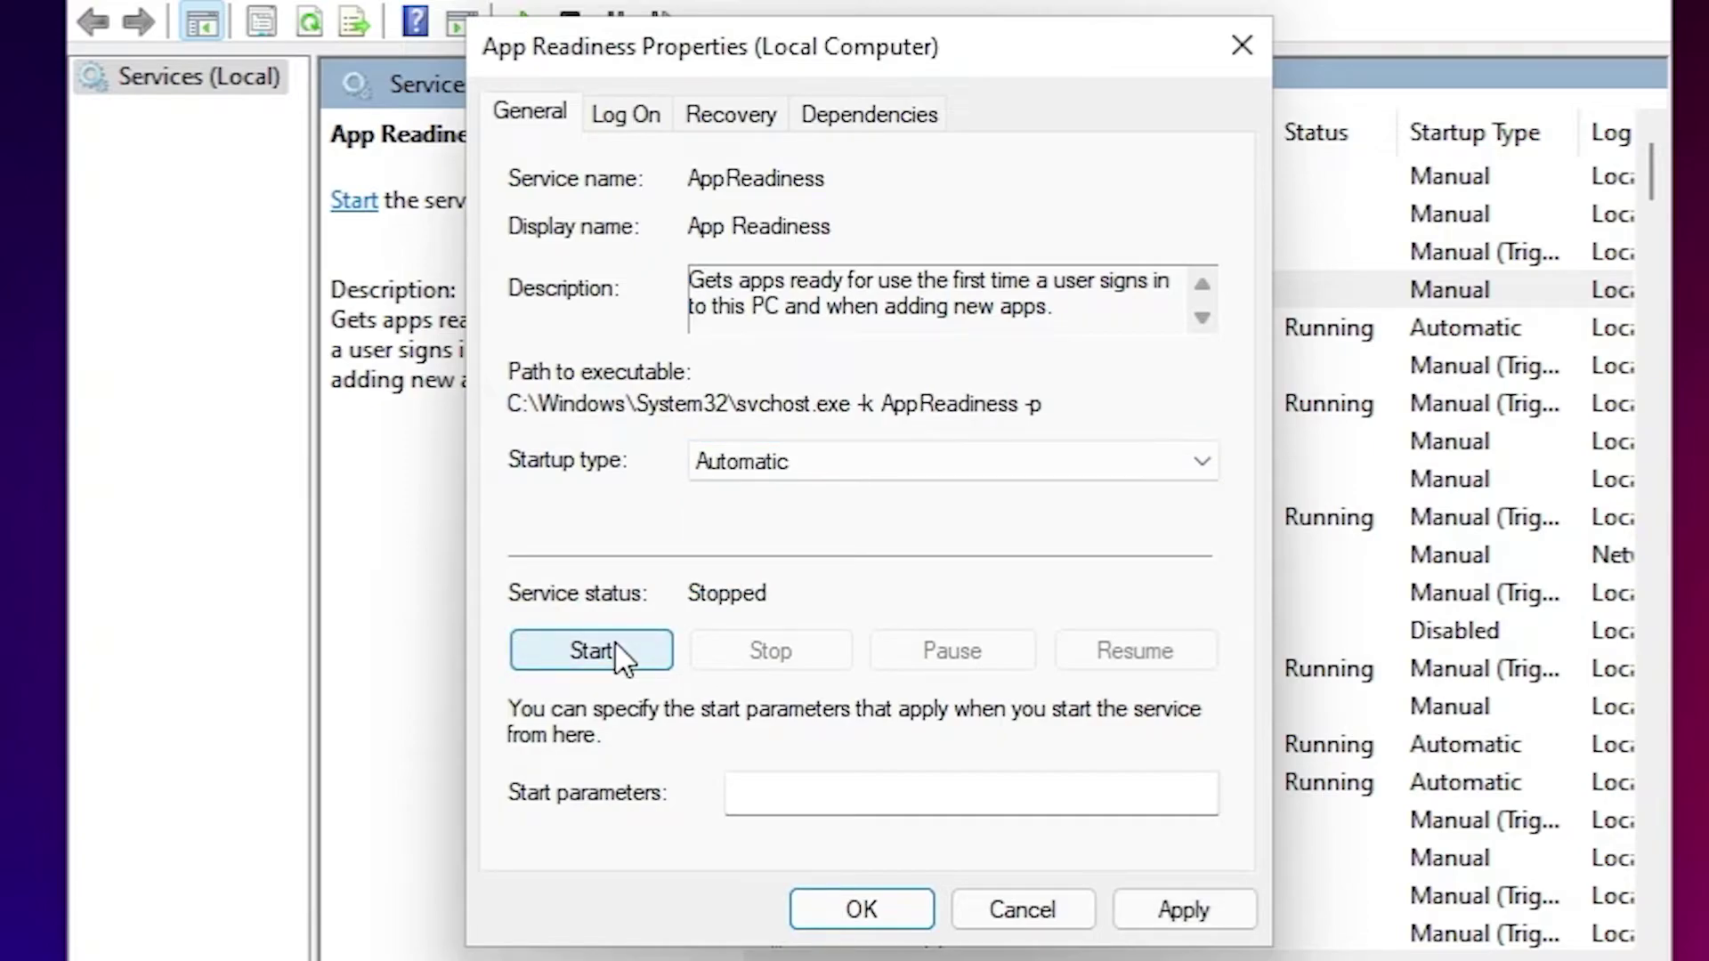
click(621, 652)
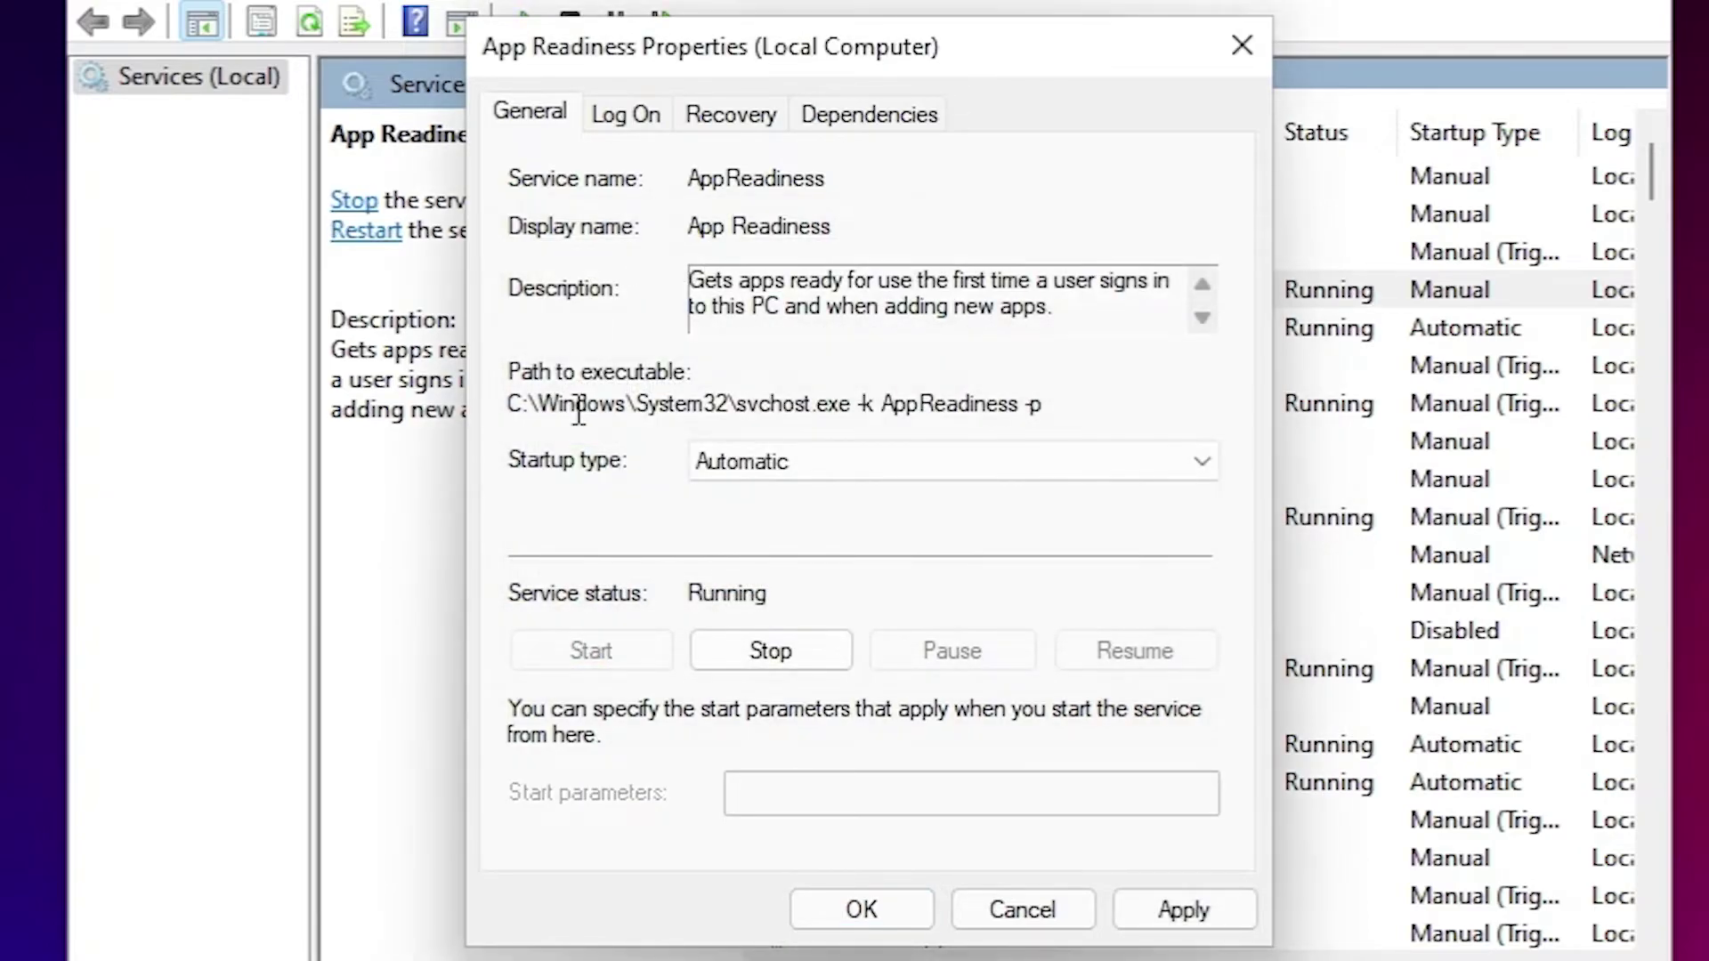
click(1173, 910)
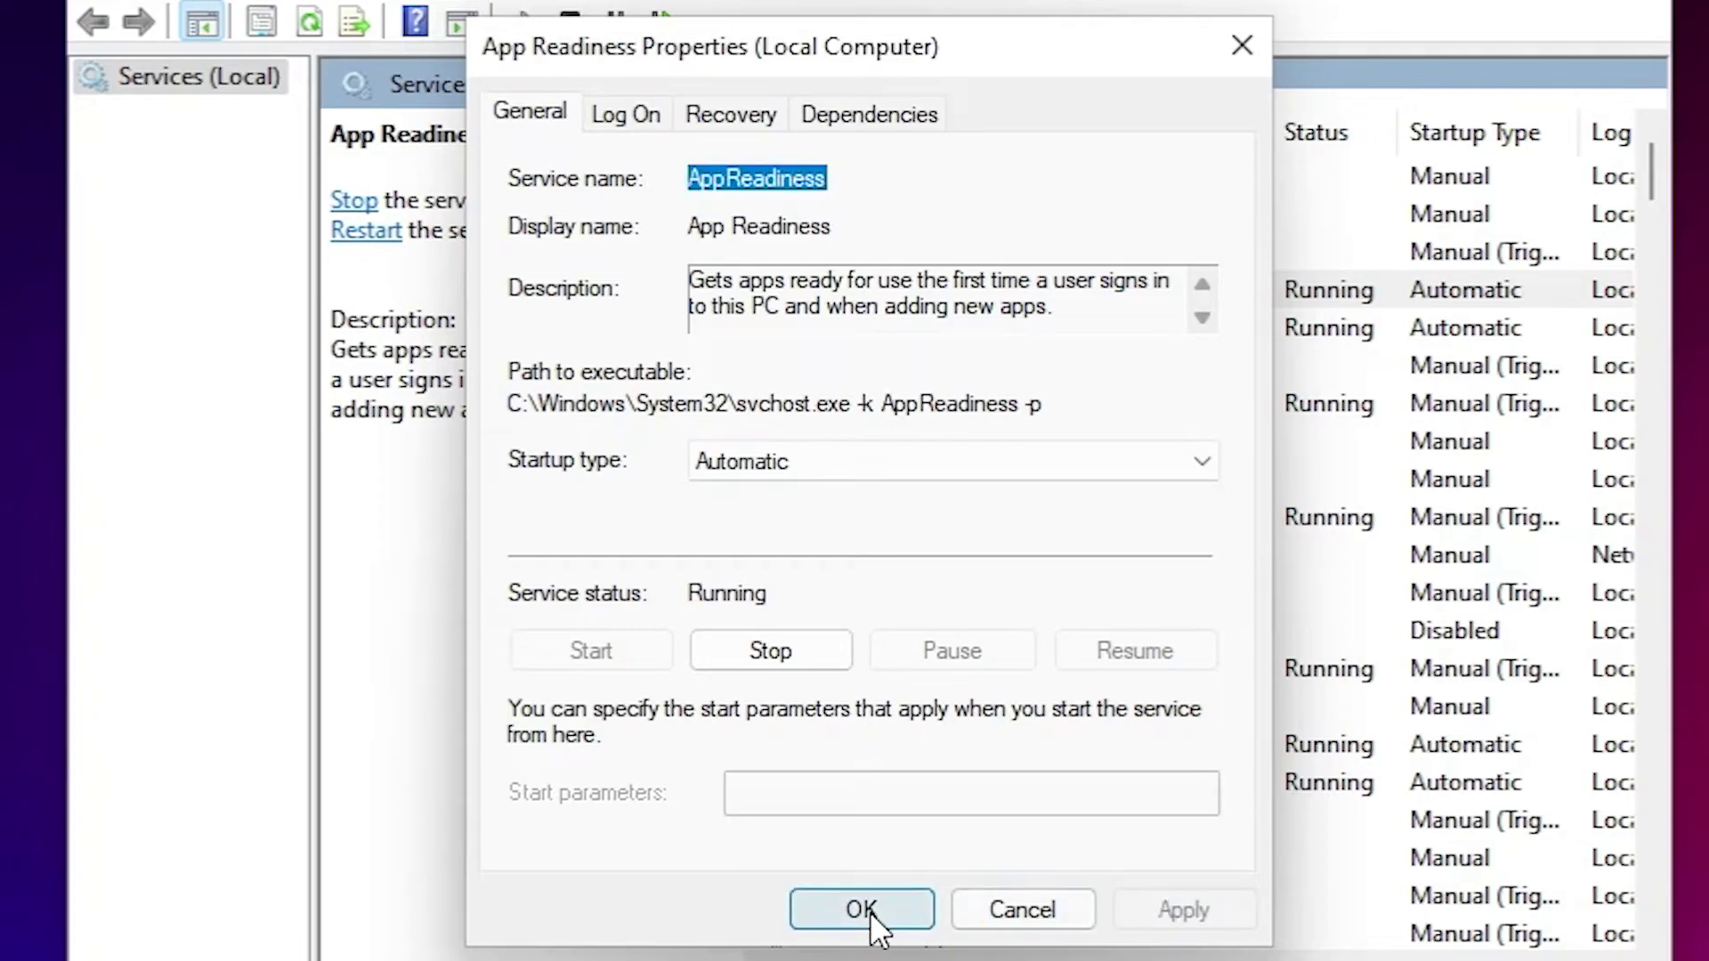
click(870, 911)
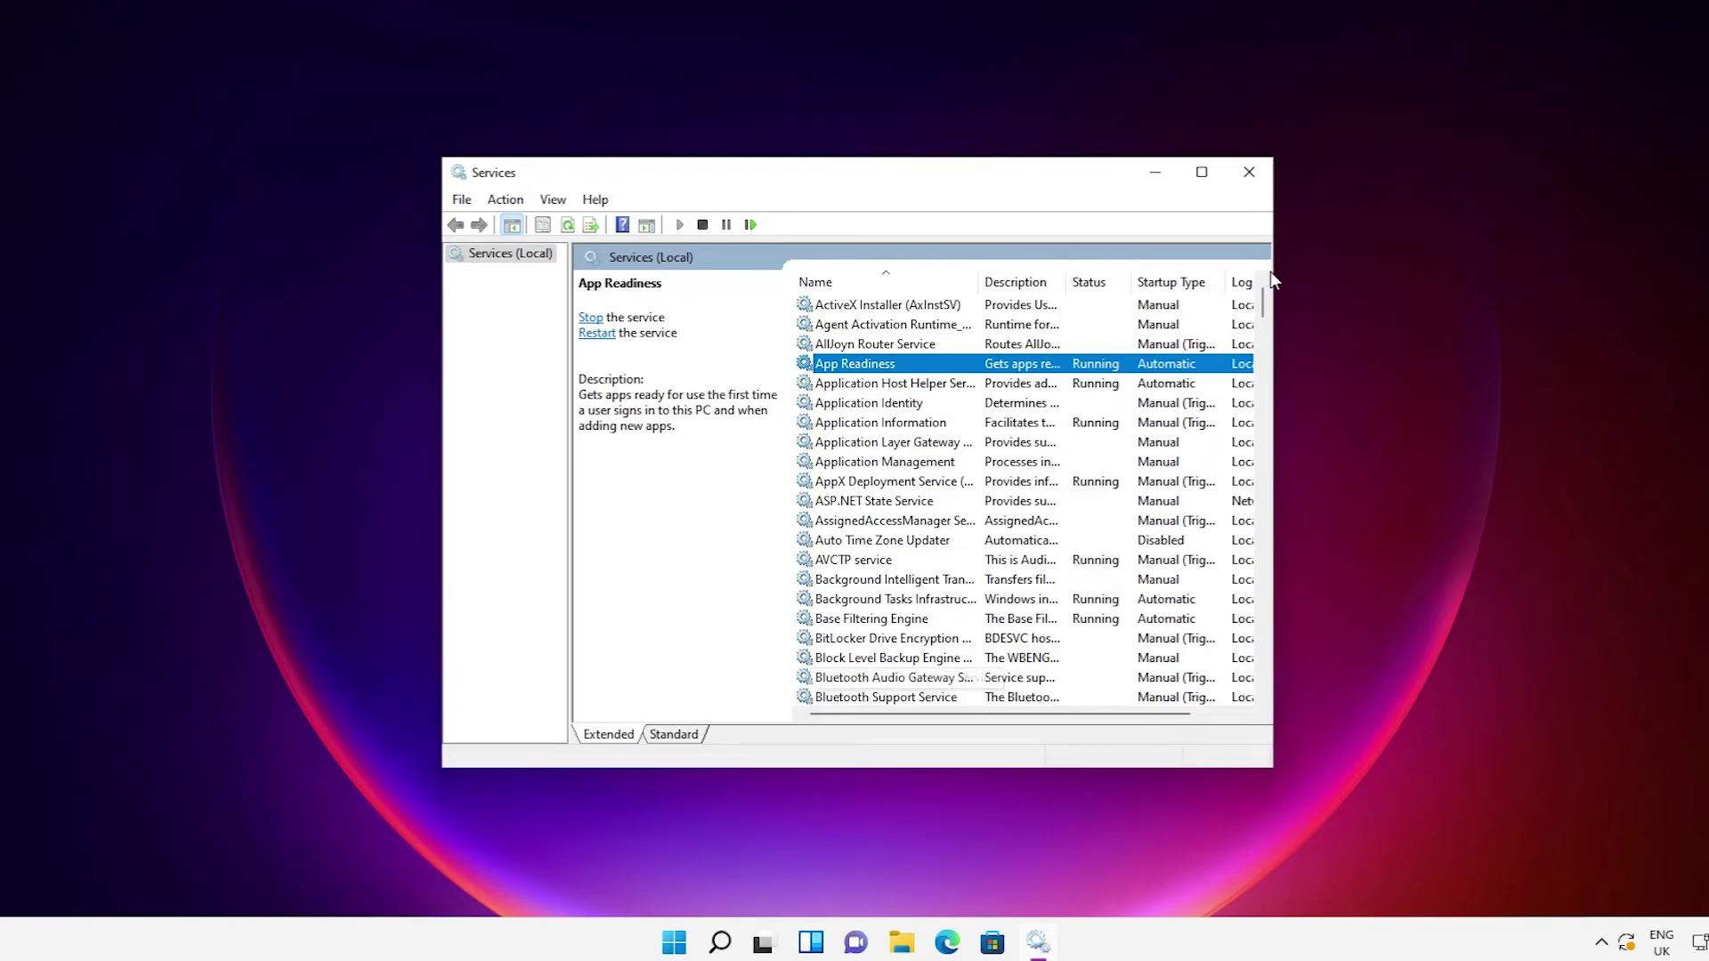
click(1233, 175)
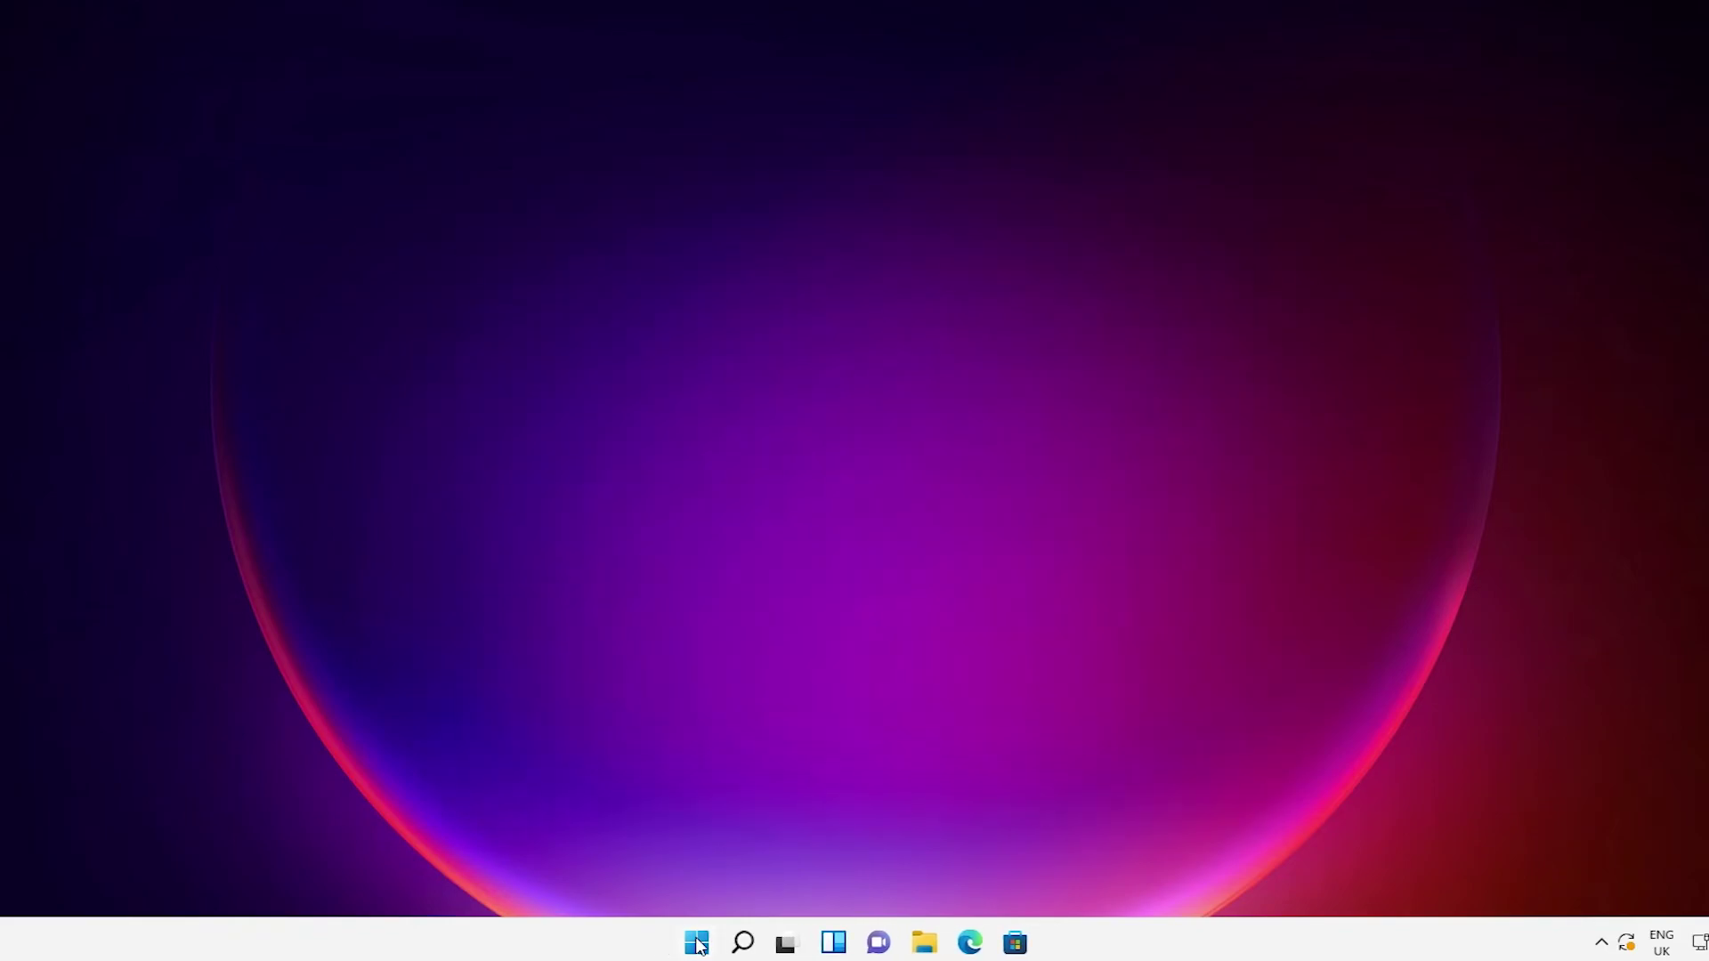
click(697, 943)
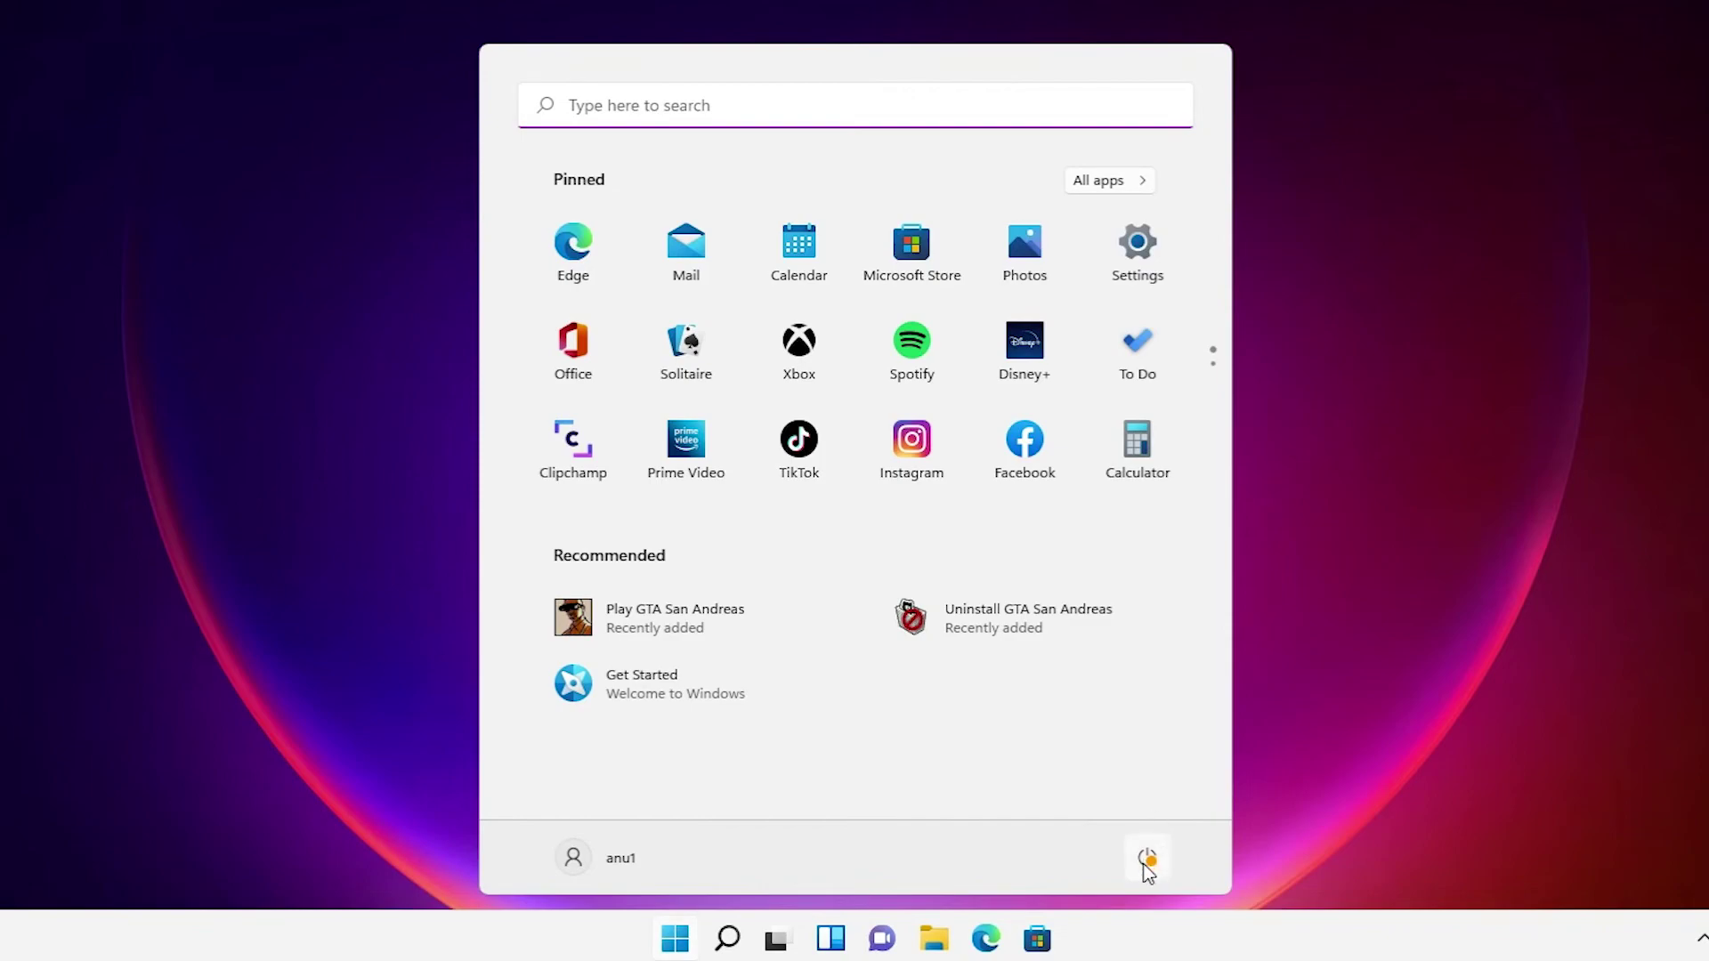
click(1147, 860)
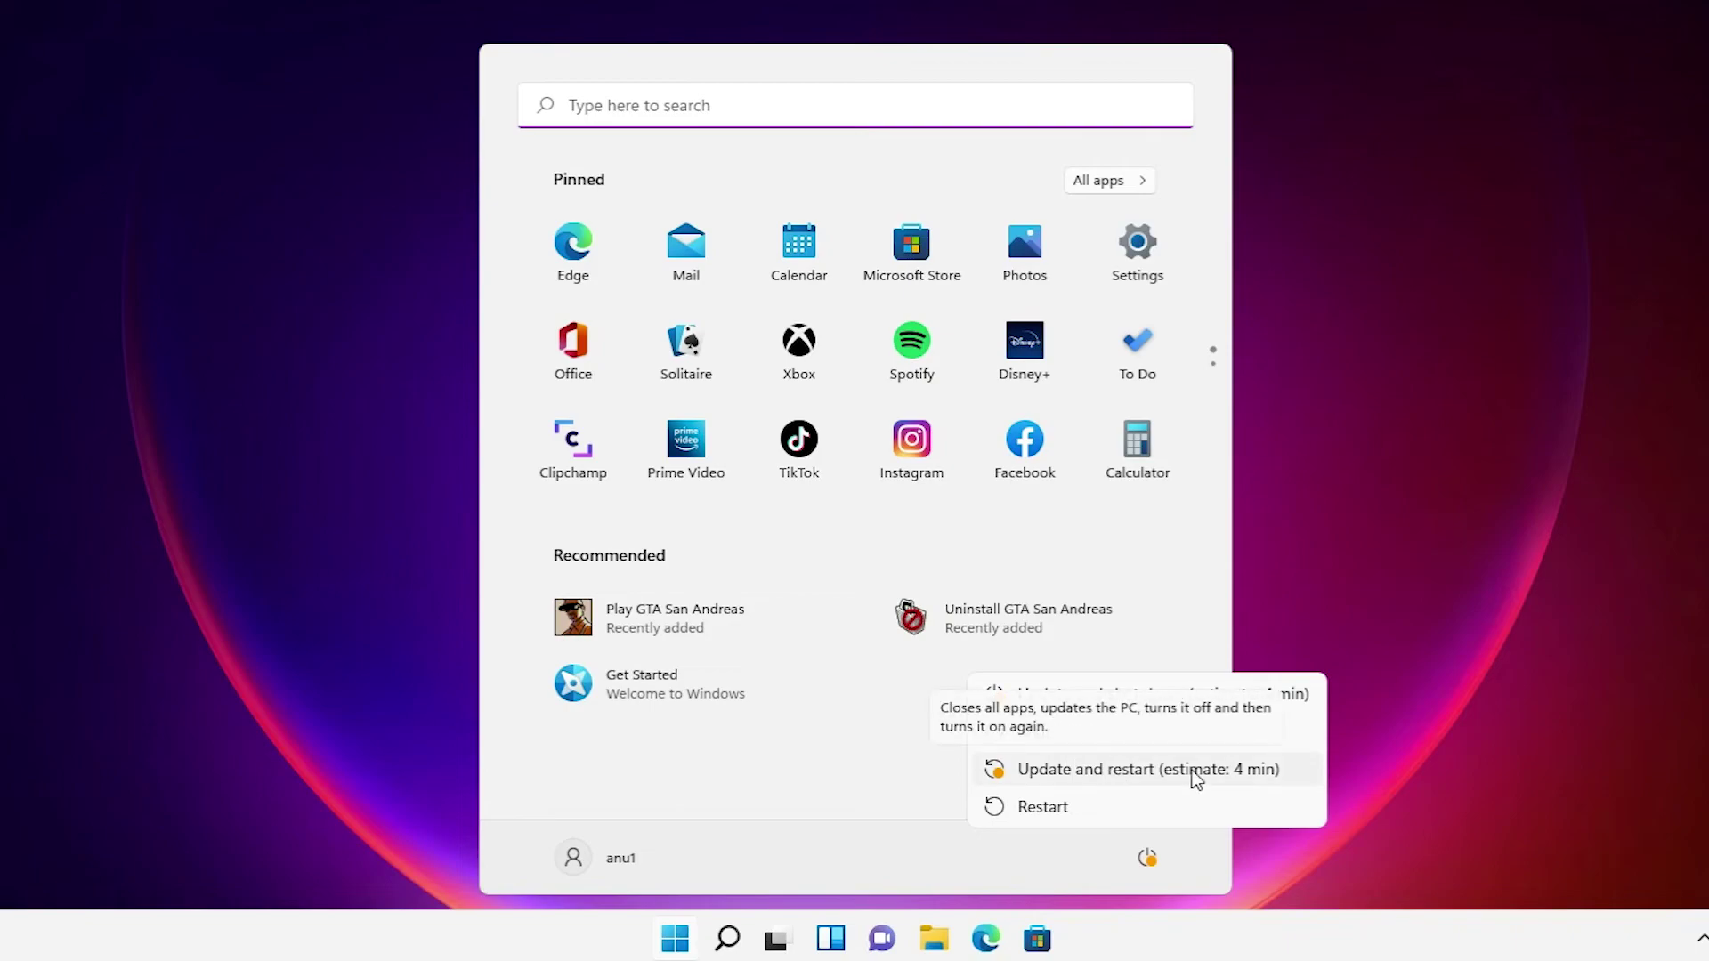
click(761, 780)
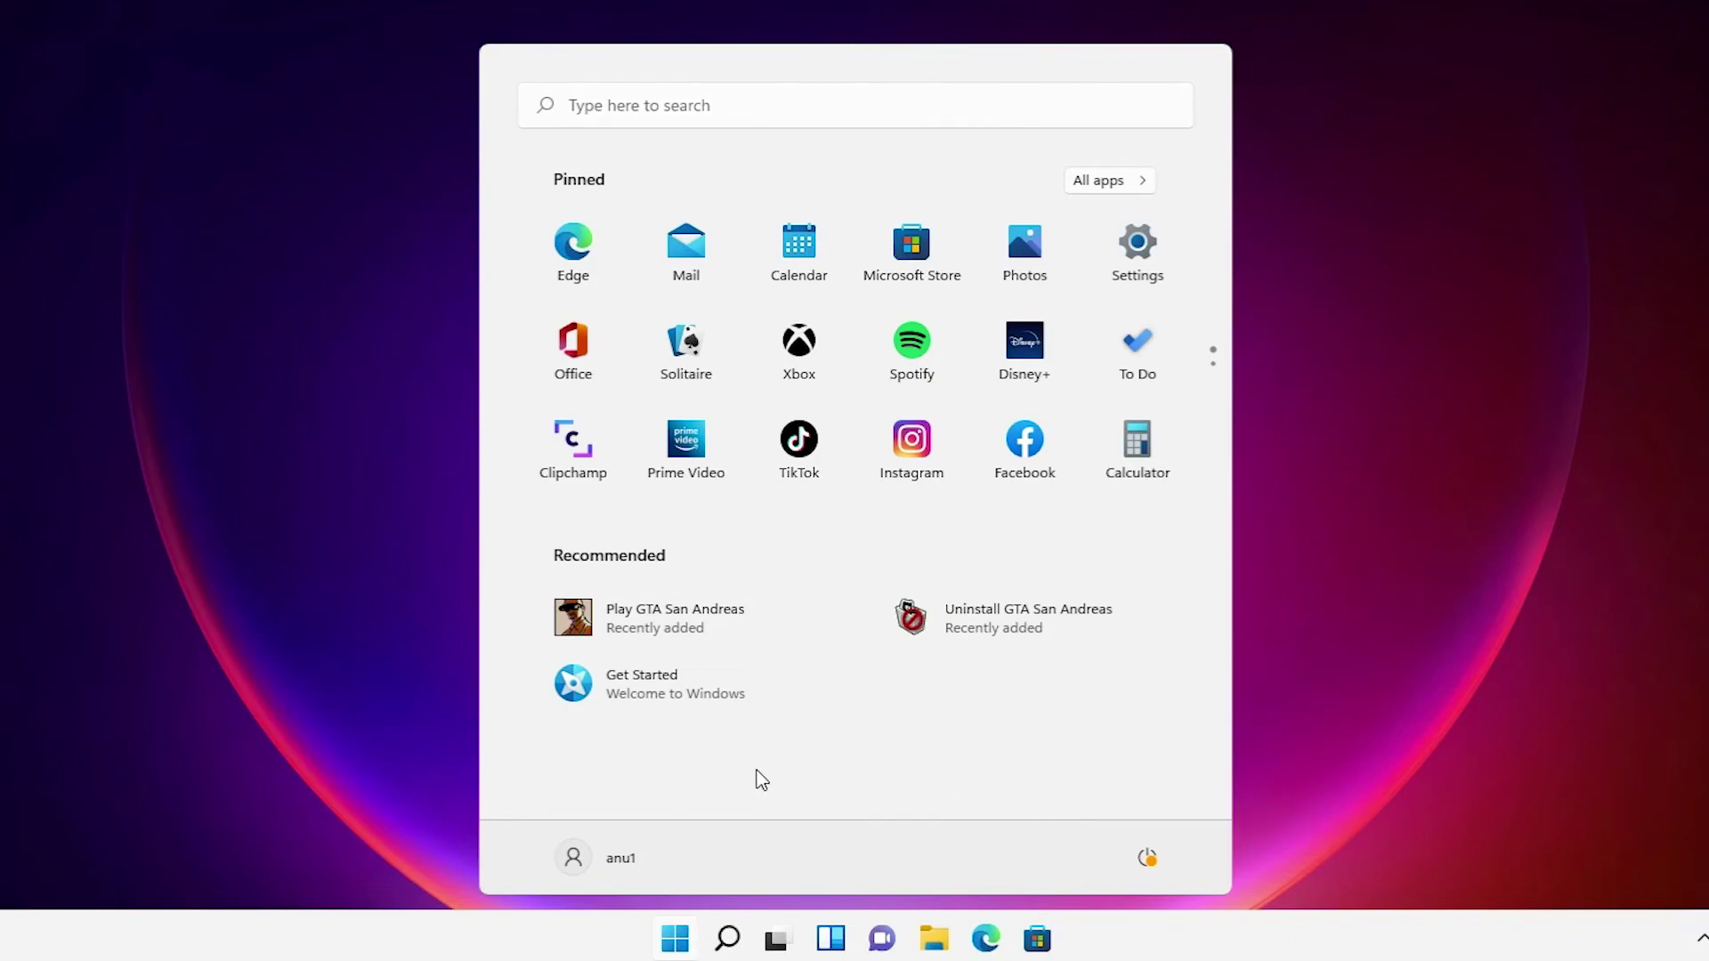
click(361, 725)
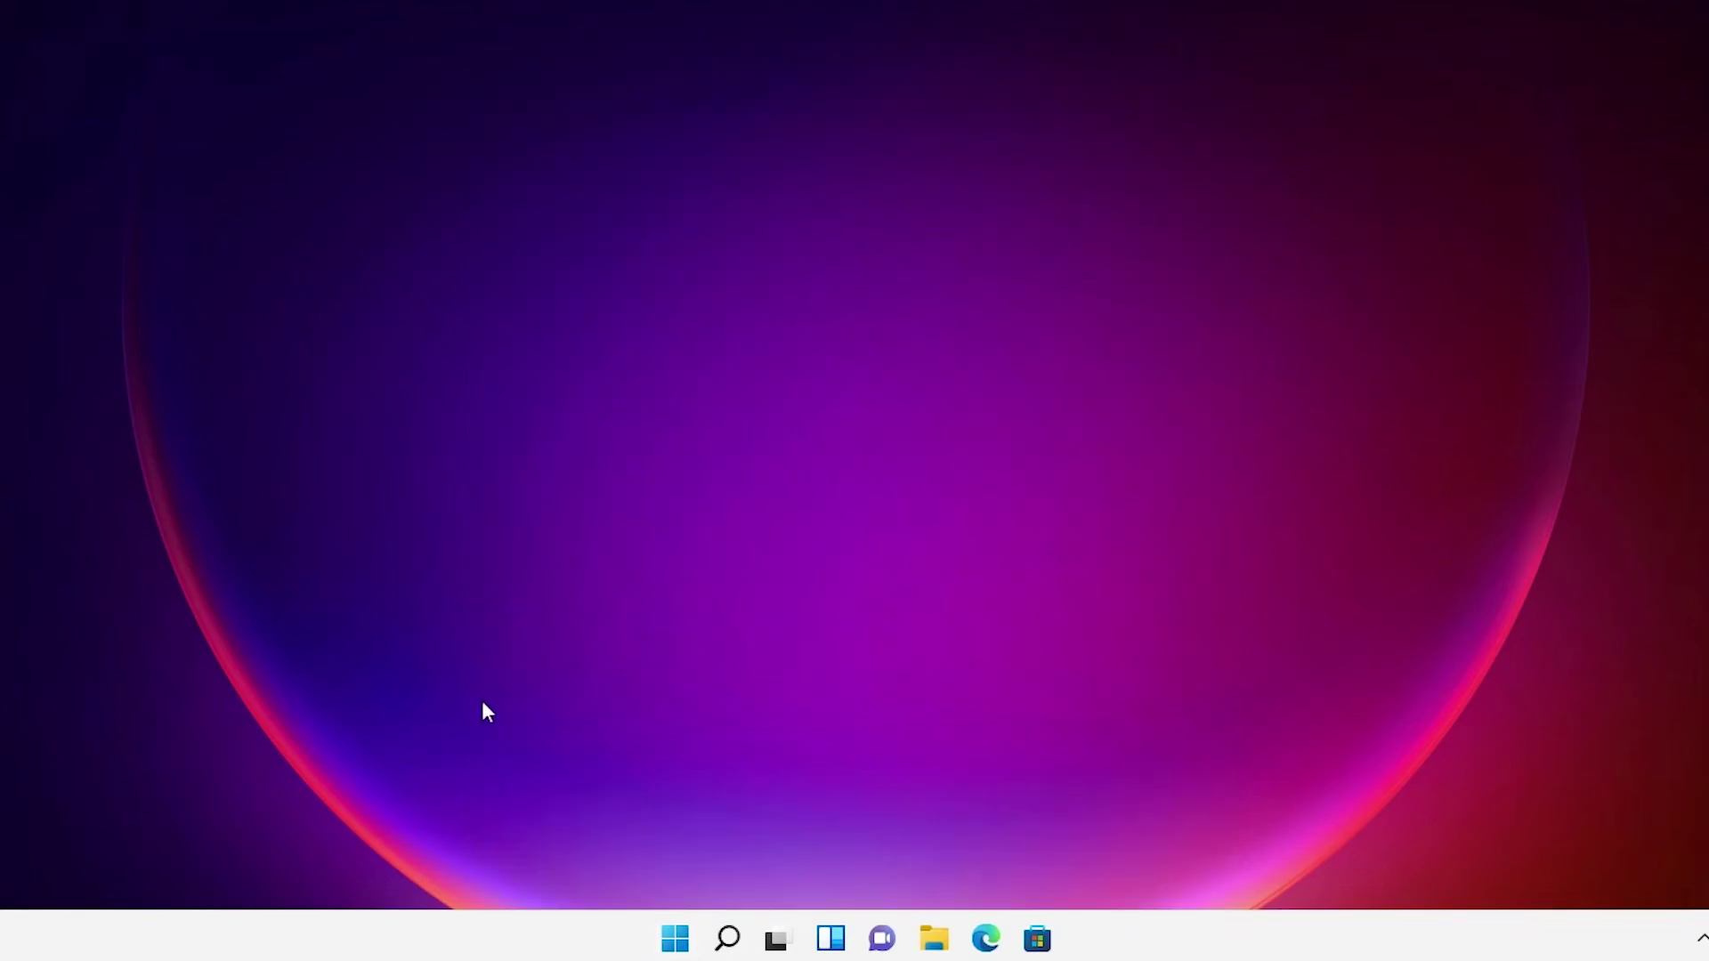